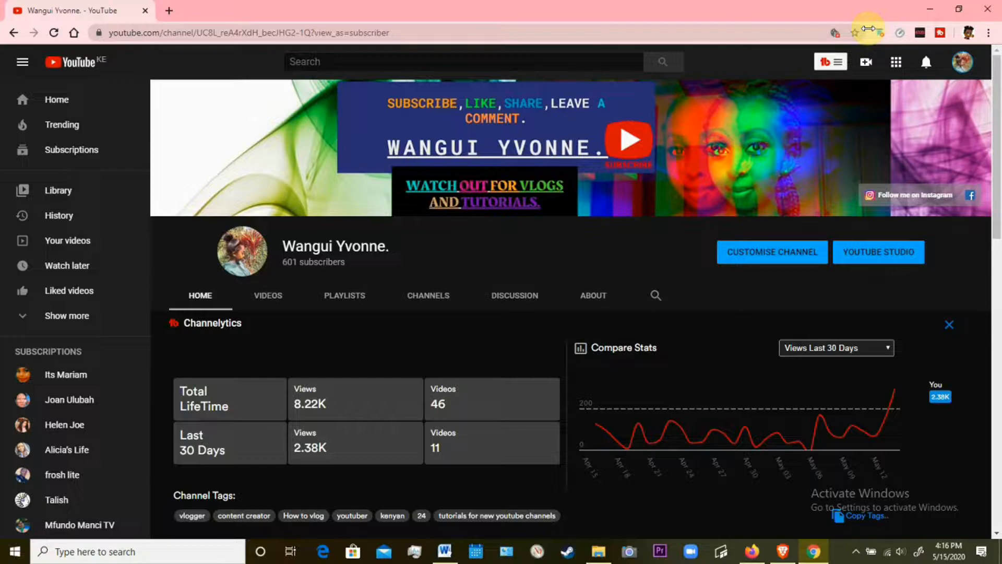
Minimise the browser, launch VSDC Free Video Editor from the desktop and dismiss its getting-started splash.
left_click(931, 9)
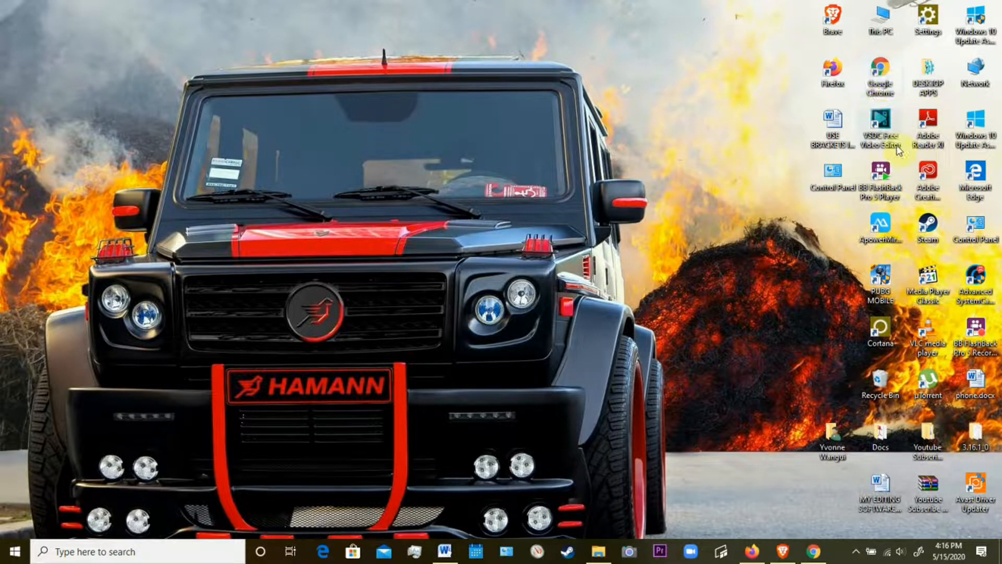
double_click(875, 122)
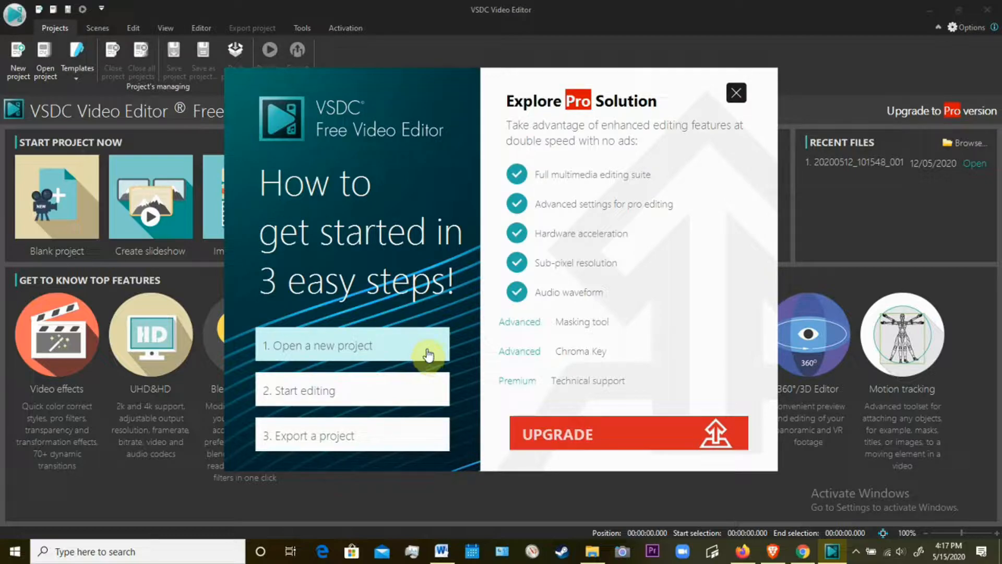
left_click(735, 94)
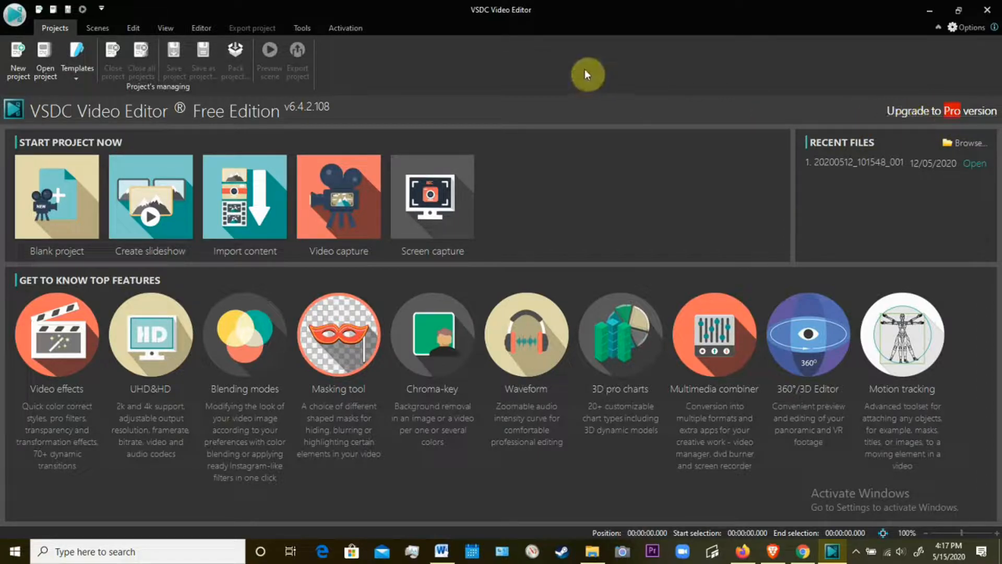
Start a new project and enter the creator's first name as the project title.
left_click(20, 72)
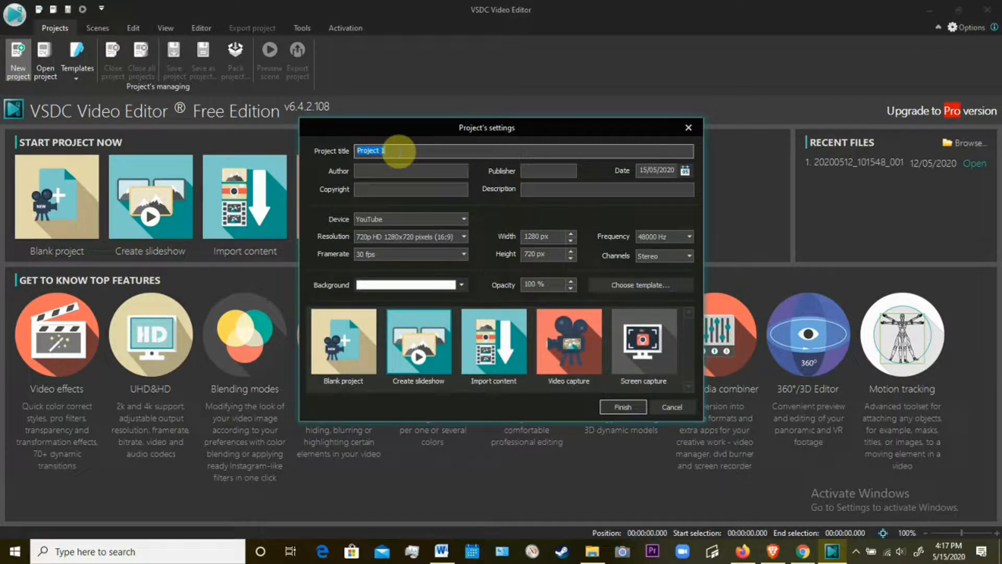
type("y")
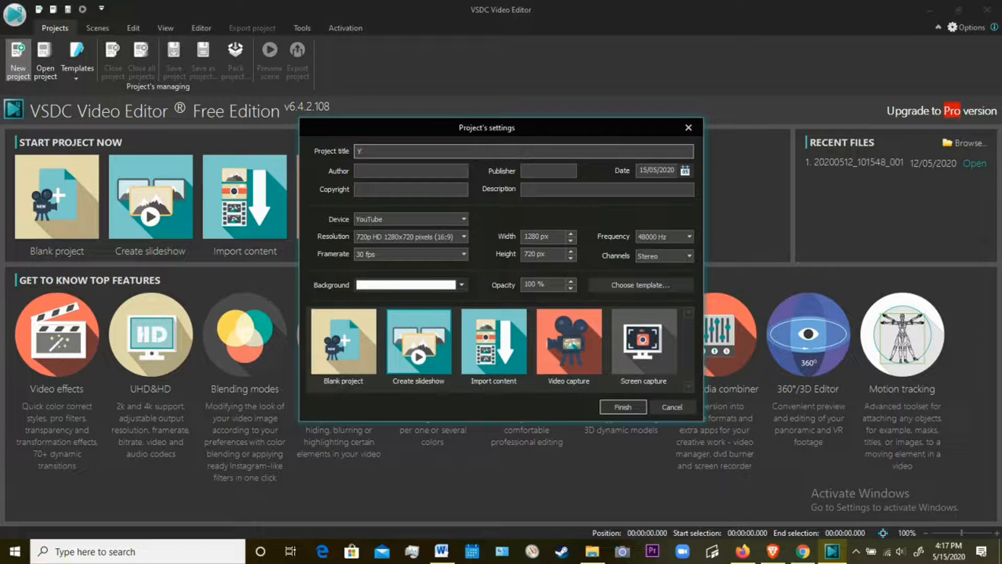
type("vonnre")
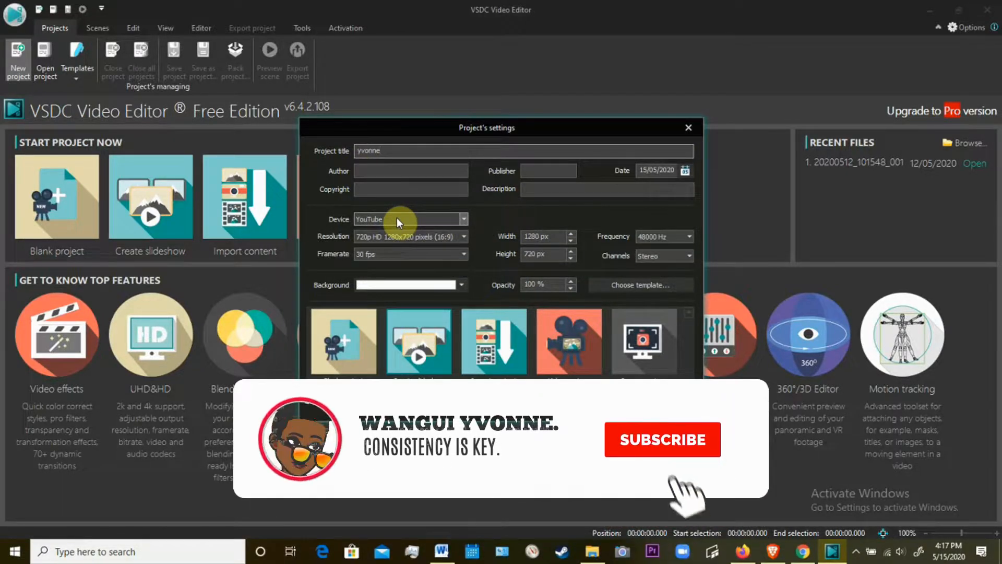
Set the project's device to YouTube, resolution to Full HD 1920x1080 pixels (16:9) and framerate to 30 fps.
left_click(461, 221)
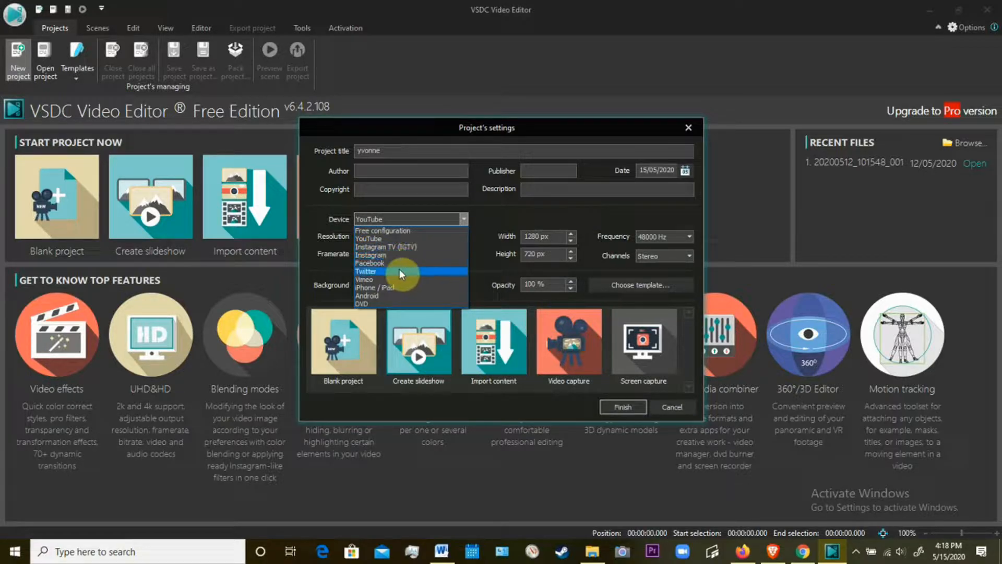
left_click(428, 237)
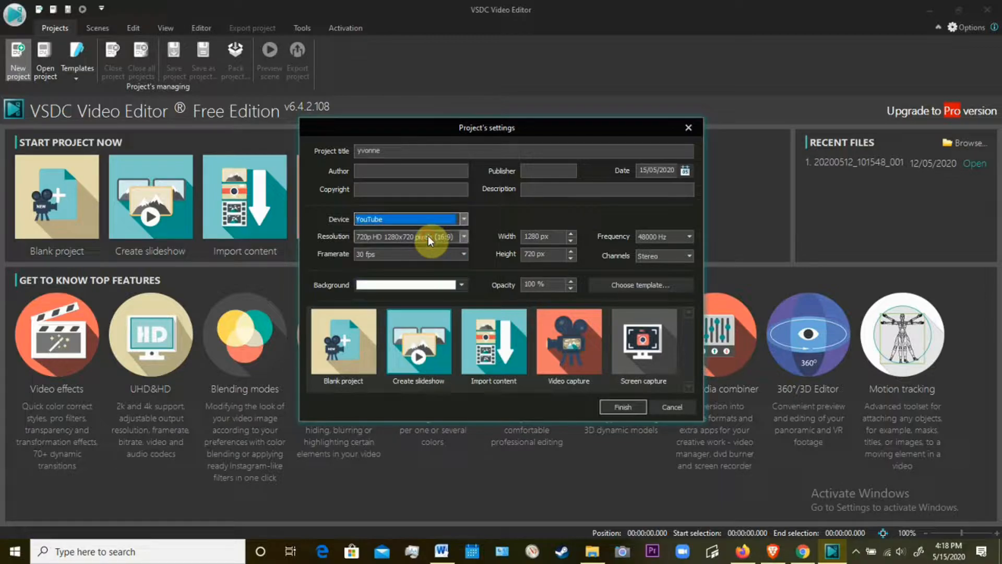
left_click(464, 237)
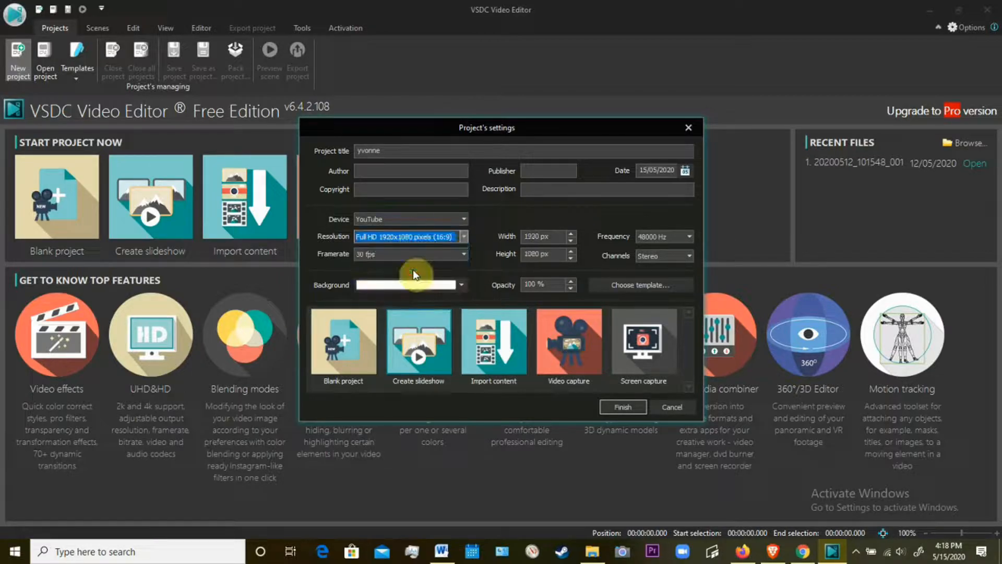
left_click(423, 255)
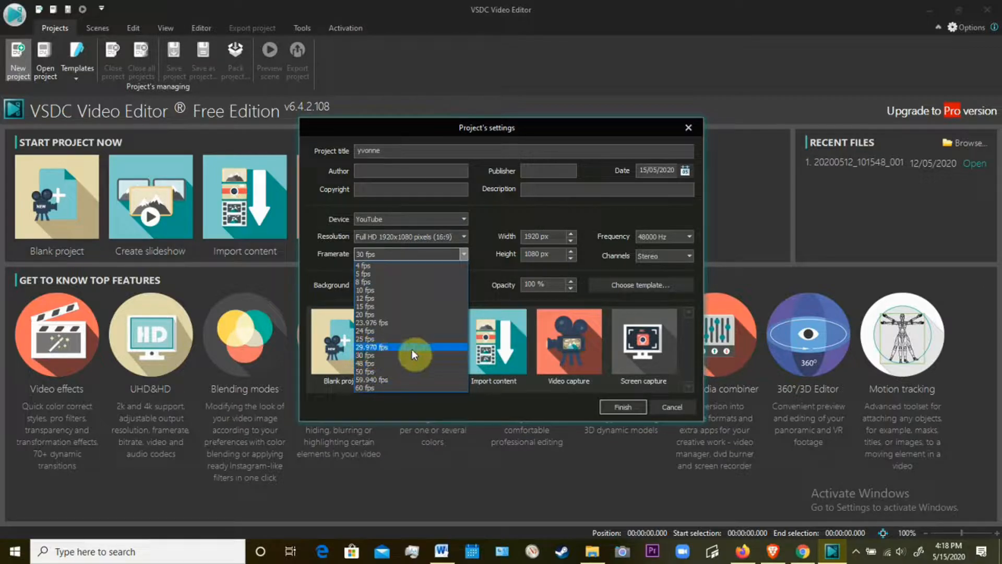
left_click(379, 353)
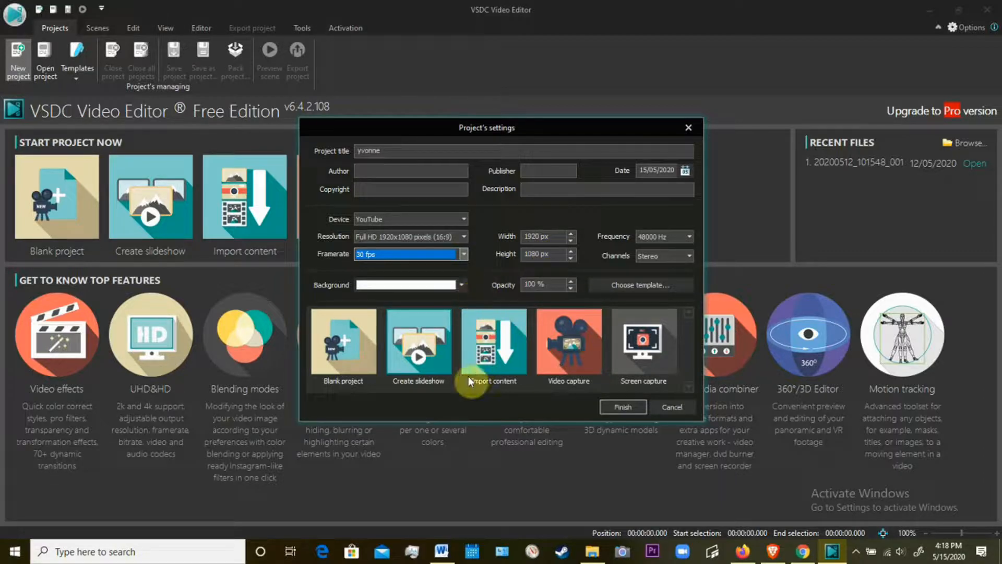
Choose to import content and open 20200514_101055_001.mp4 from the FOR VSDC VIDEO EDITS folder on Local Disk (D:).
left_click(503, 362)
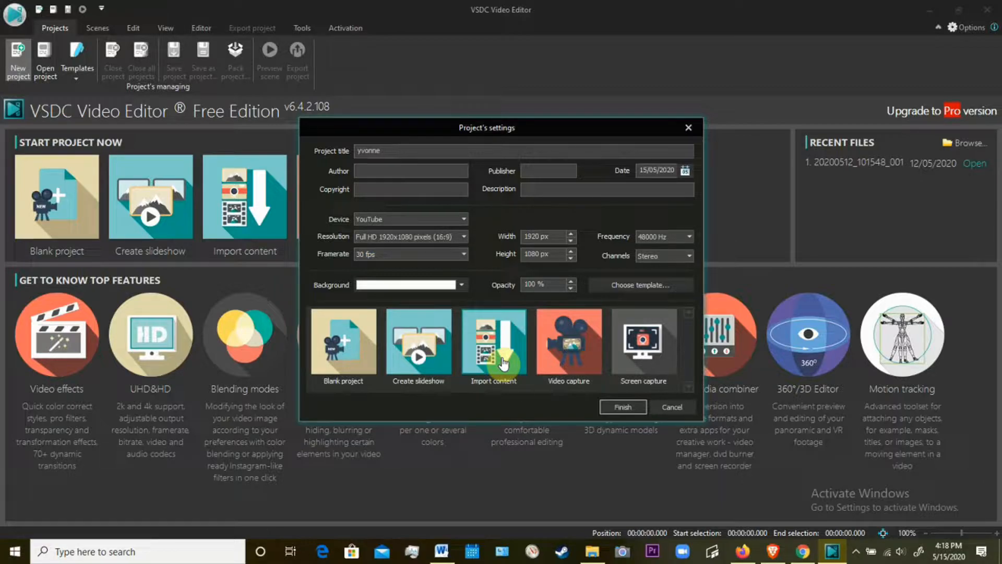
left_click(613, 412)
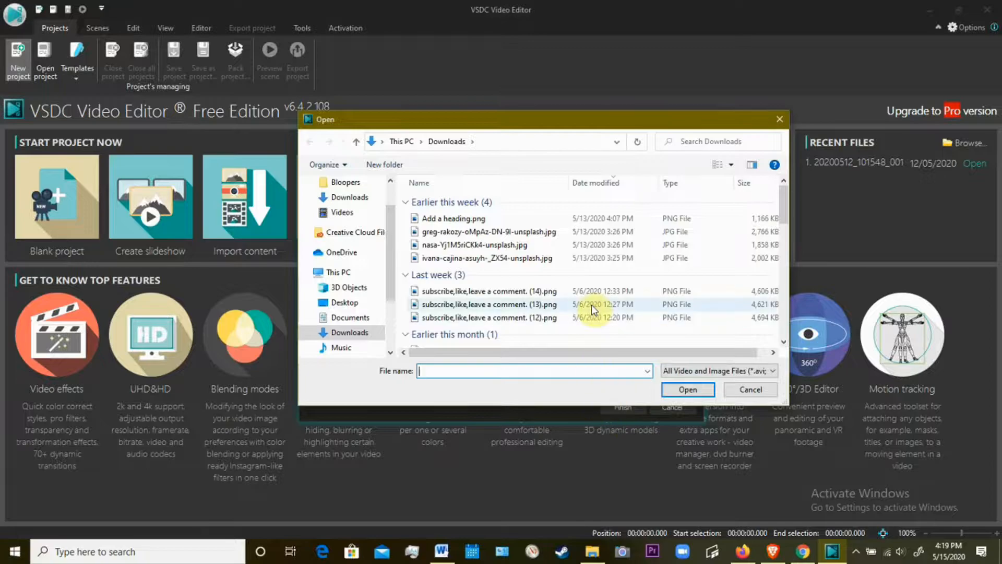
scroll(393, 284, "up", 1)
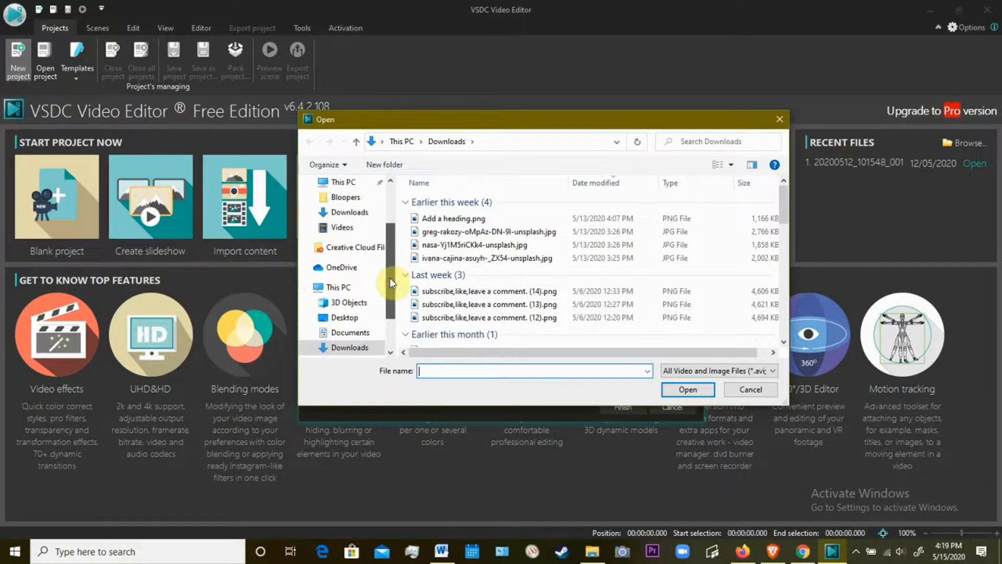
scroll(392, 283, "down", 2)
scroll(392, 304, "down", 1)
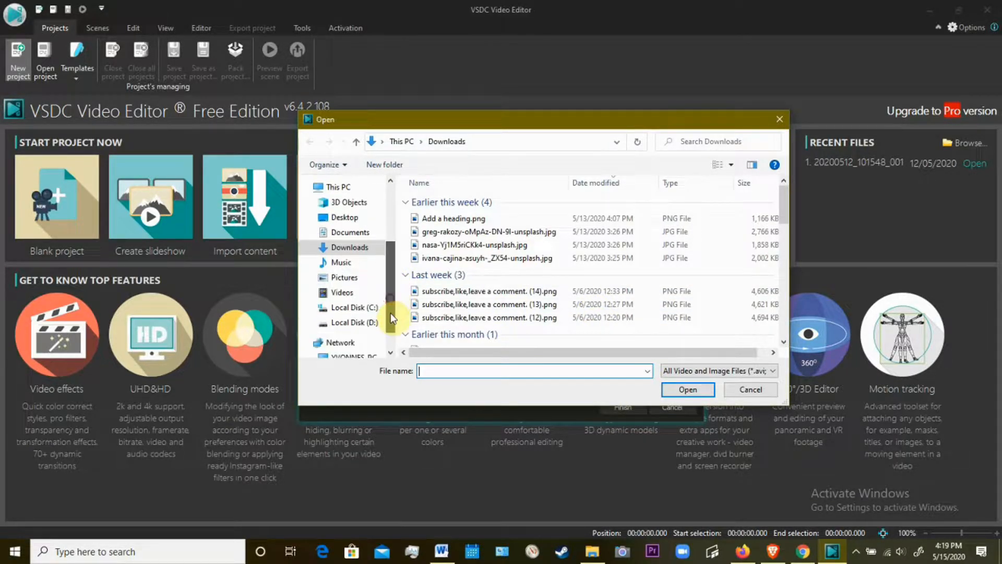
left_click(367, 323)
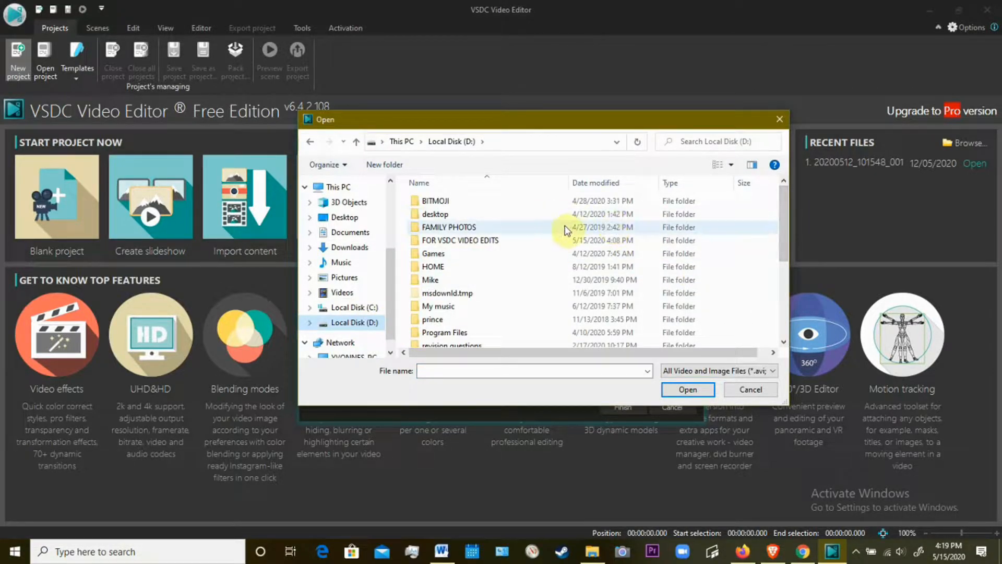
left_click(561, 241)
double_click(561, 242)
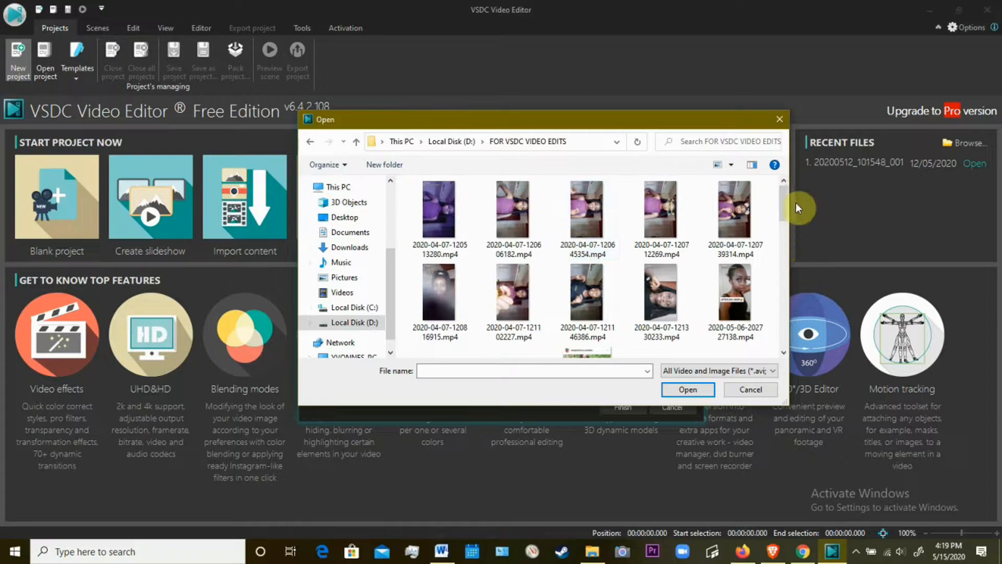
left_click_drag(785, 196, 789, 244)
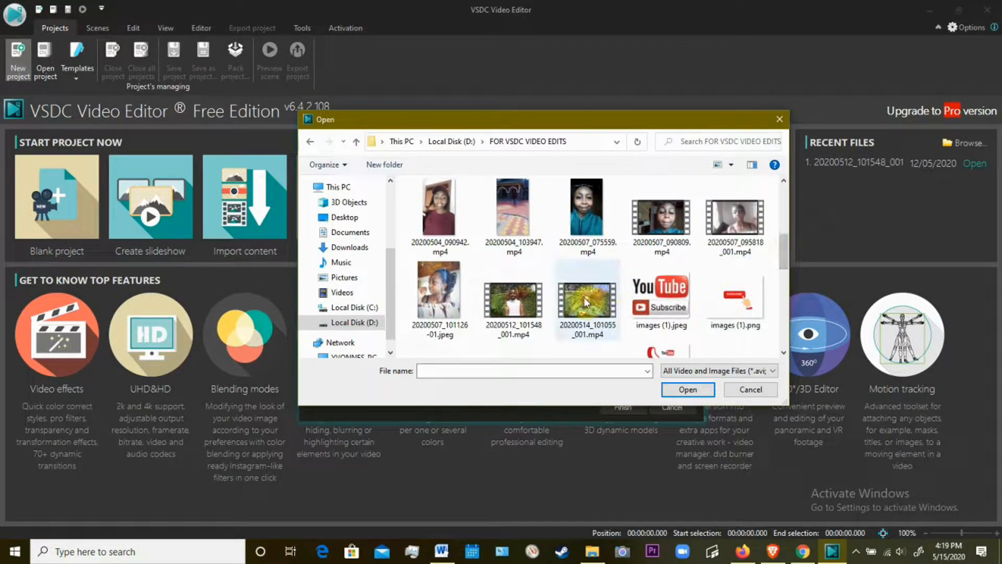
left_click(586, 311)
left_click(679, 394)
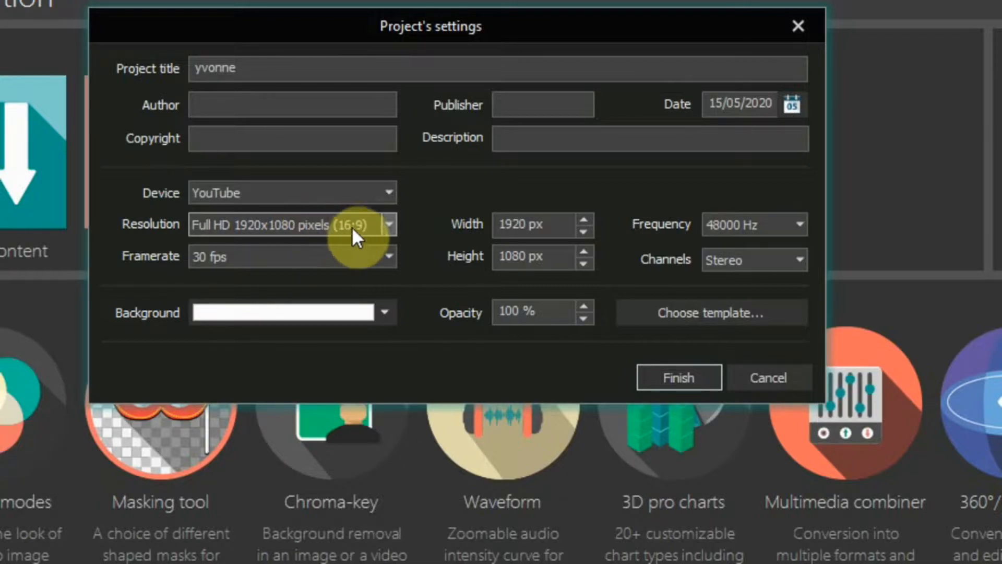
Reselect Full HD 1920x1080 pixels (16:9) as the resolution and finish the project settings to create the project.
left_click(389, 224)
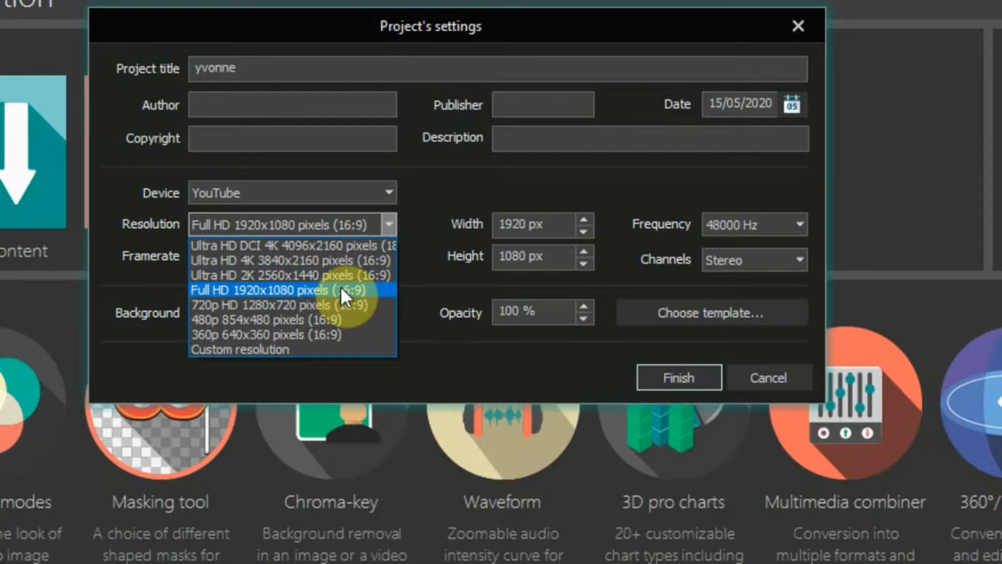
left_click(342, 291)
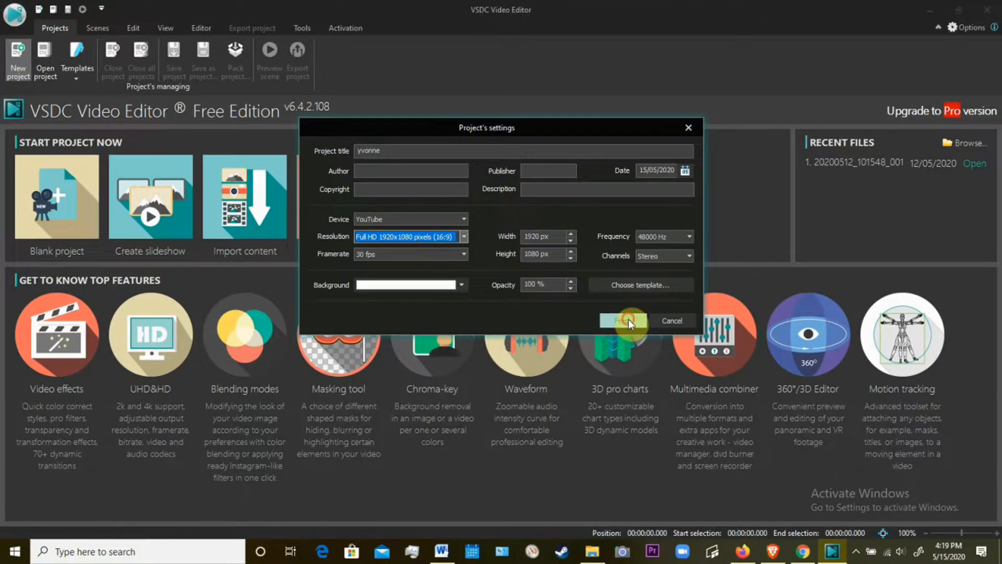
left_click(626, 320)
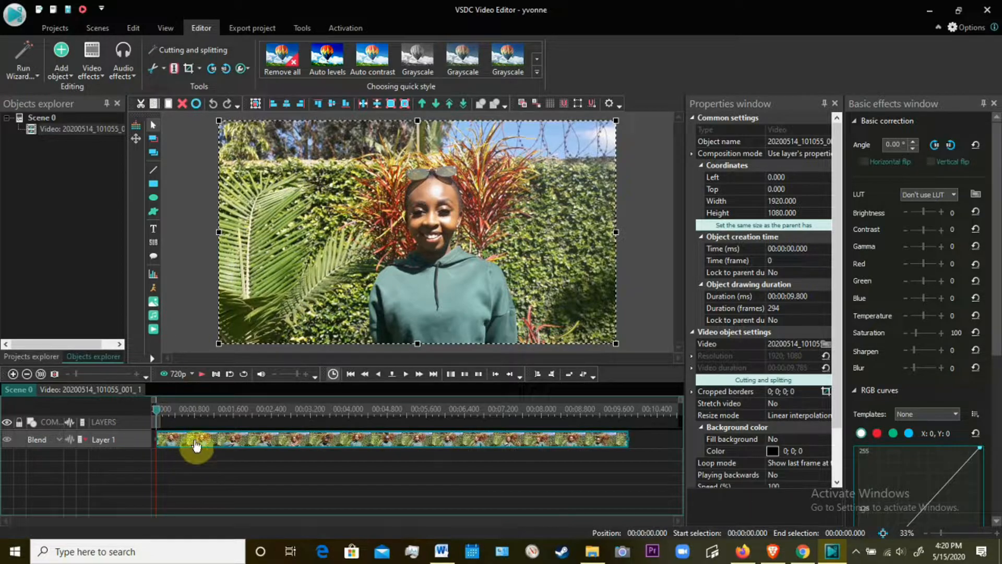
Shift the 20200514_101055_001 clip on the timeline so it starts at about 00:00:00.866.
mouse_move(198, 445)
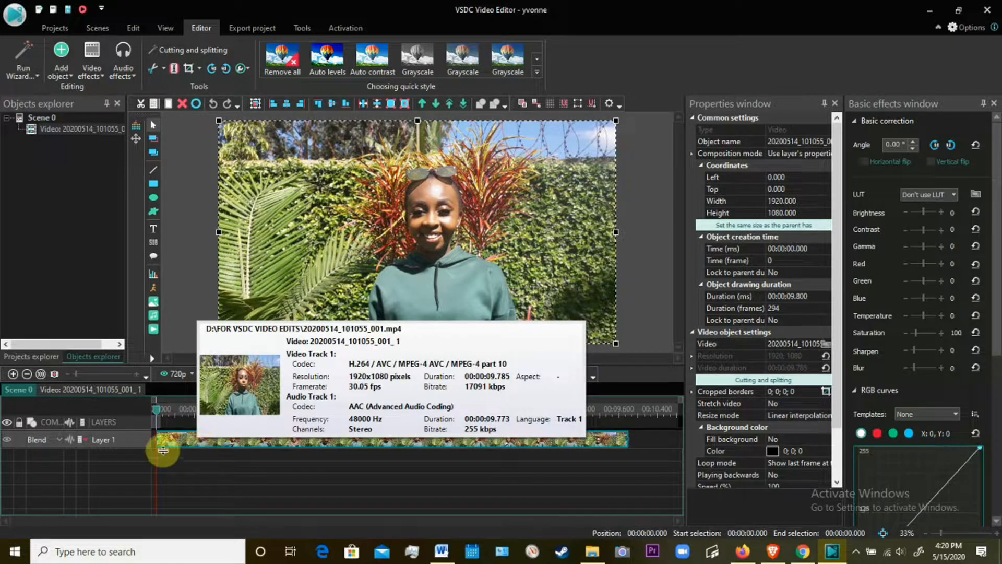
left_click_drag(198, 445, 235, 441)
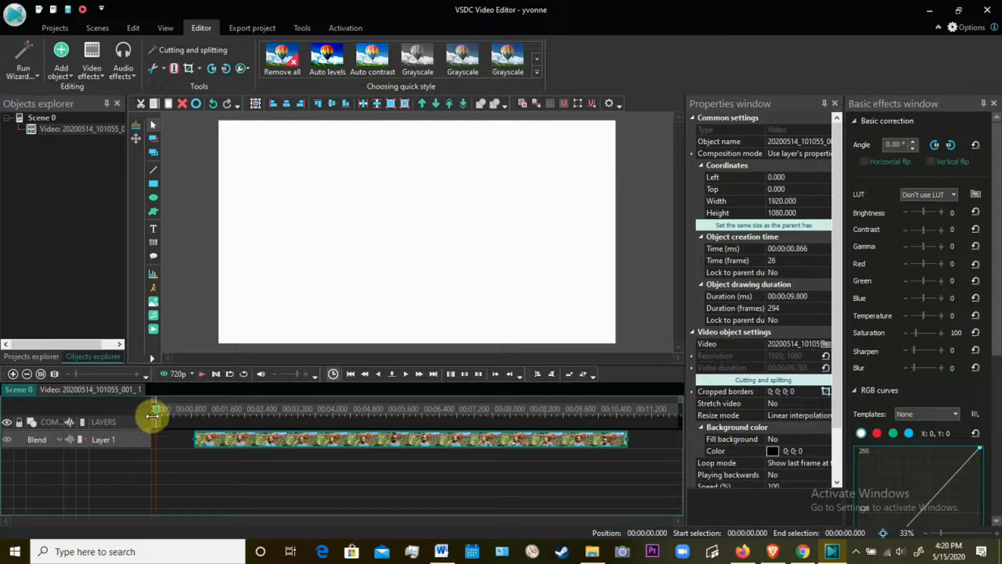
Add the video NEW NEW INTRO (2).mp4 from D:'s YOUTUBE NEW FOLDER, accepting the From cursor position and Insert to layer settings.
left_click(63, 59)
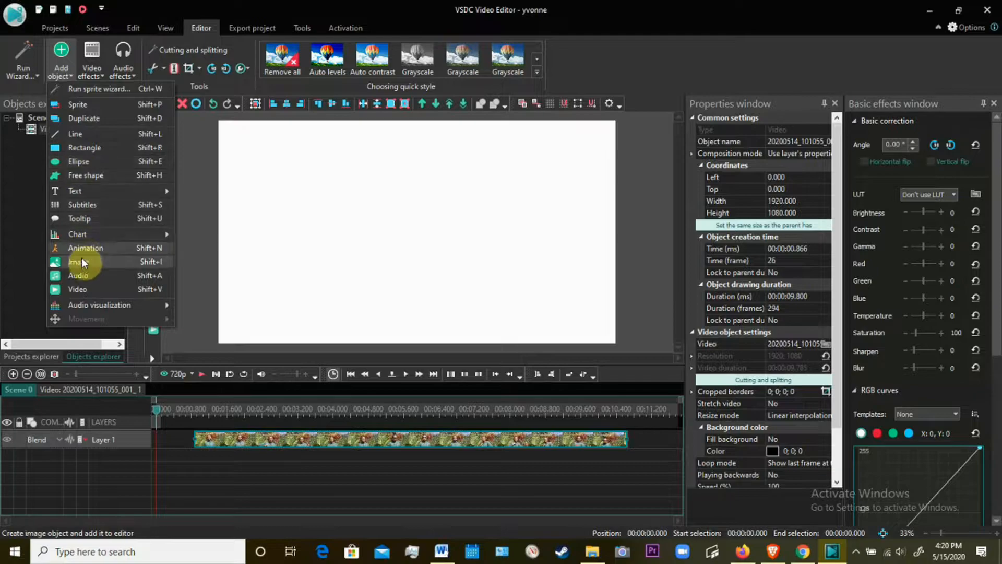
left_click(107, 290)
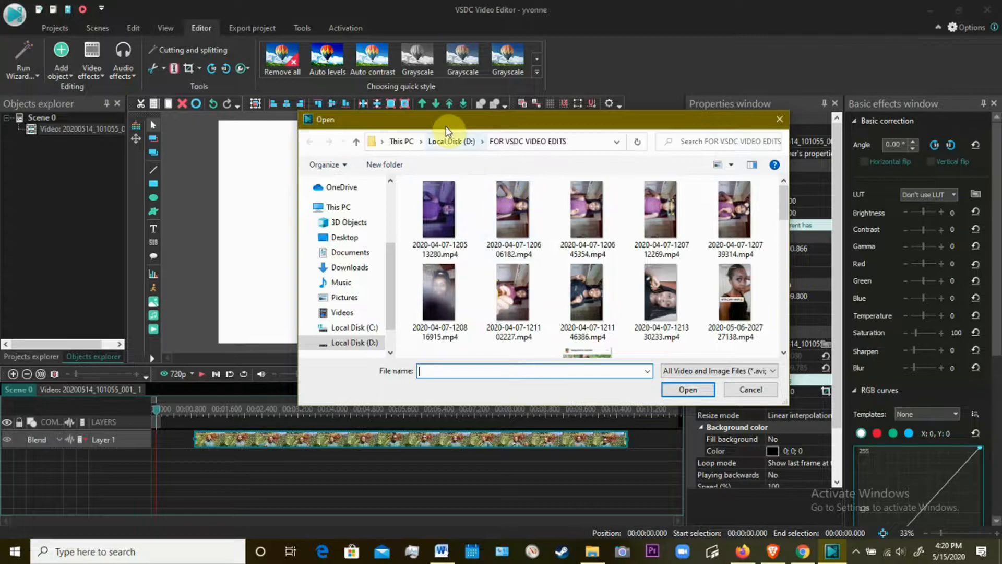
left_click(452, 142)
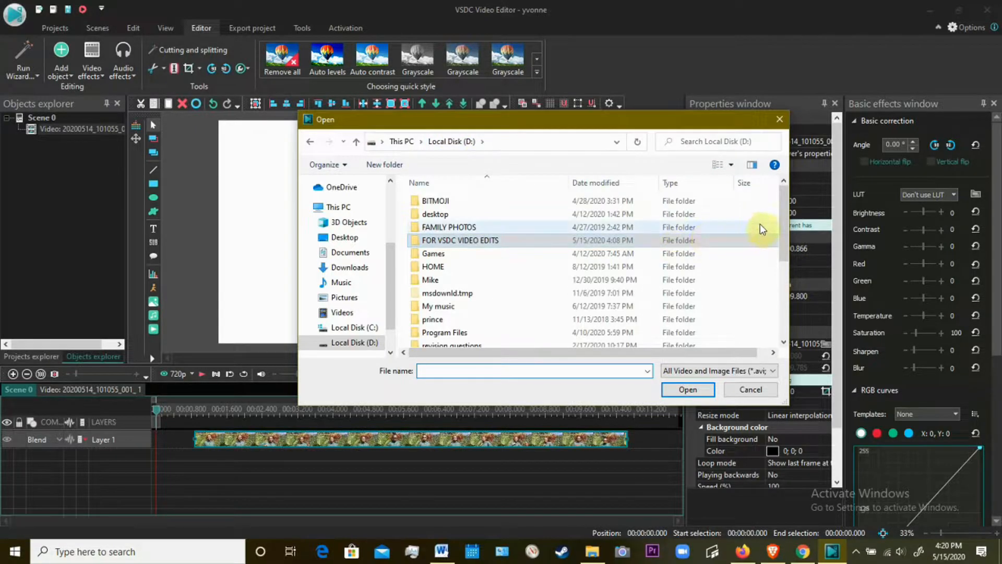
left_click_drag(783, 231, 783, 275)
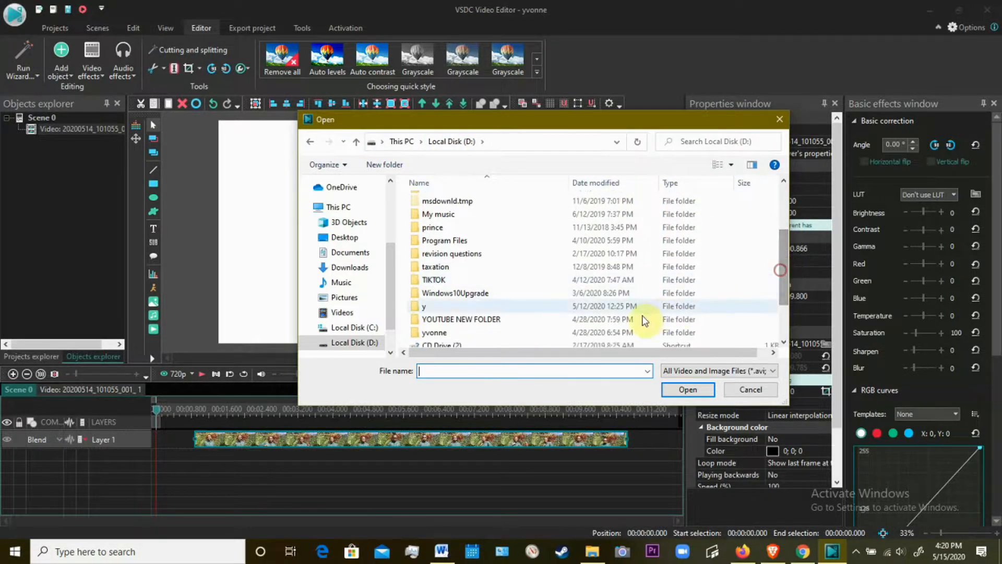
double_click(636, 320)
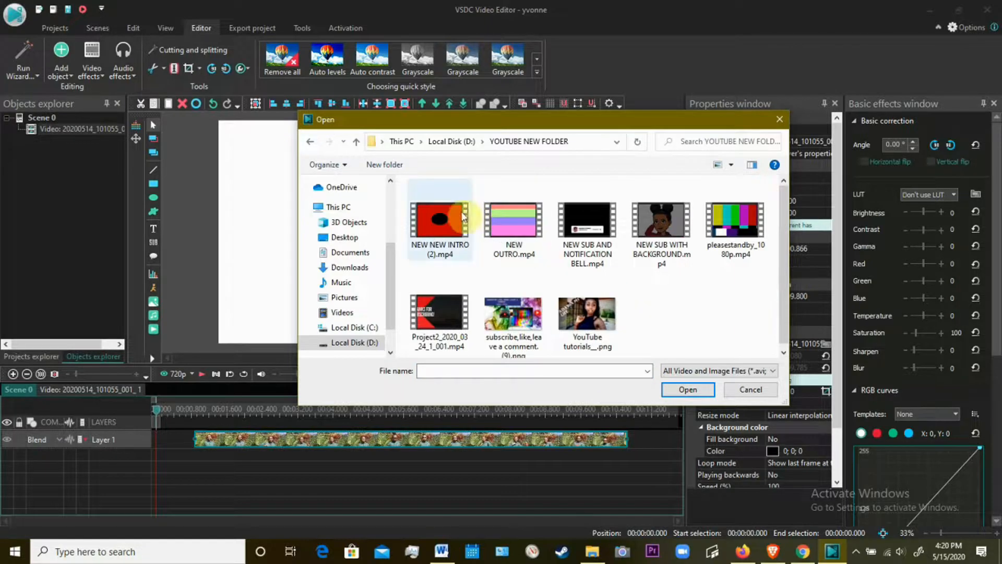
left_click(440, 204)
left_click(688, 392)
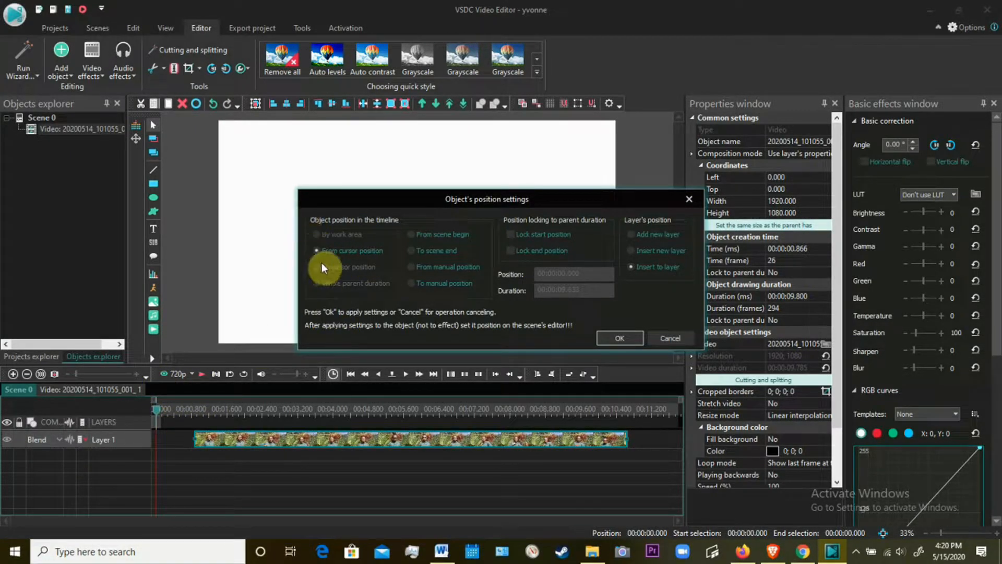
left_click(619, 339)
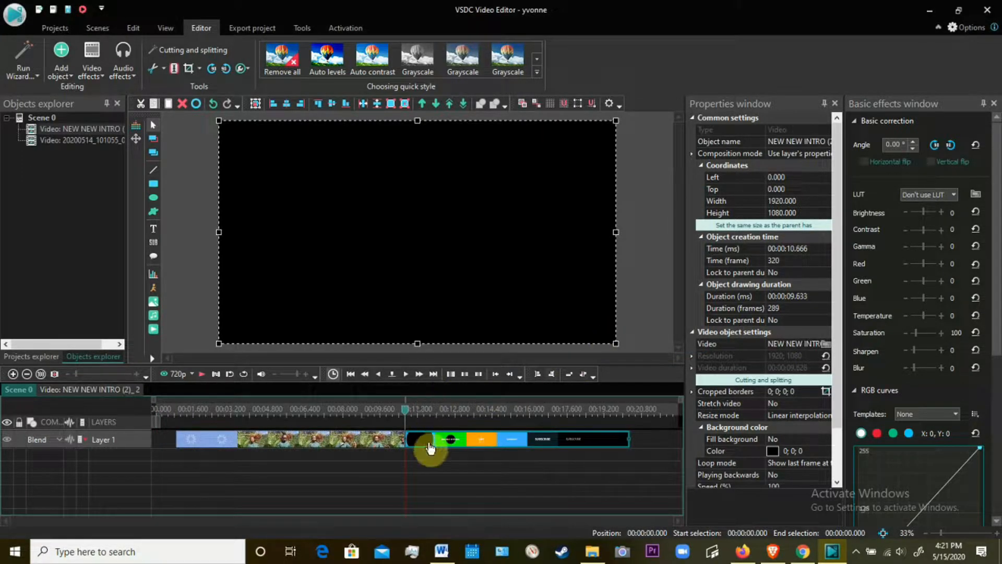
Reposition the clips on Layer 1 so the garden footage starts at 00:00:03.900 and the intro at 00:00:13.700.
mouse_move(446, 446)
left_click_drag(447, 445, 347, 459)
left_click_drag(446, 441, 189, 443)
left_click_drag(505, 443, 331, 475)
left_click_drag(360, 434, 322, 466)
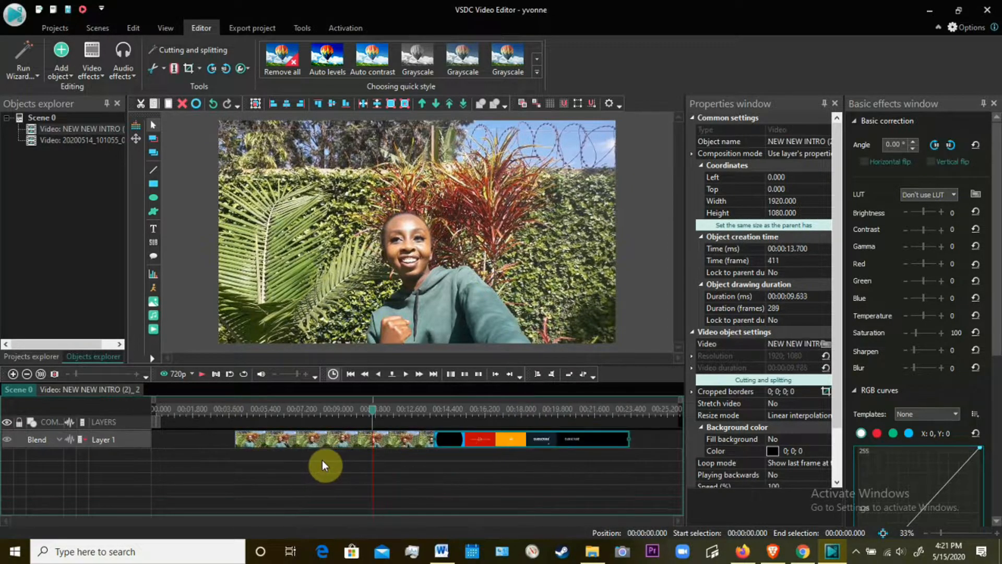
Create a second timeline layer and move the 20200514_101055_001 clip onto it, separate from the intro on Layer 1.
left_click(487, 445)
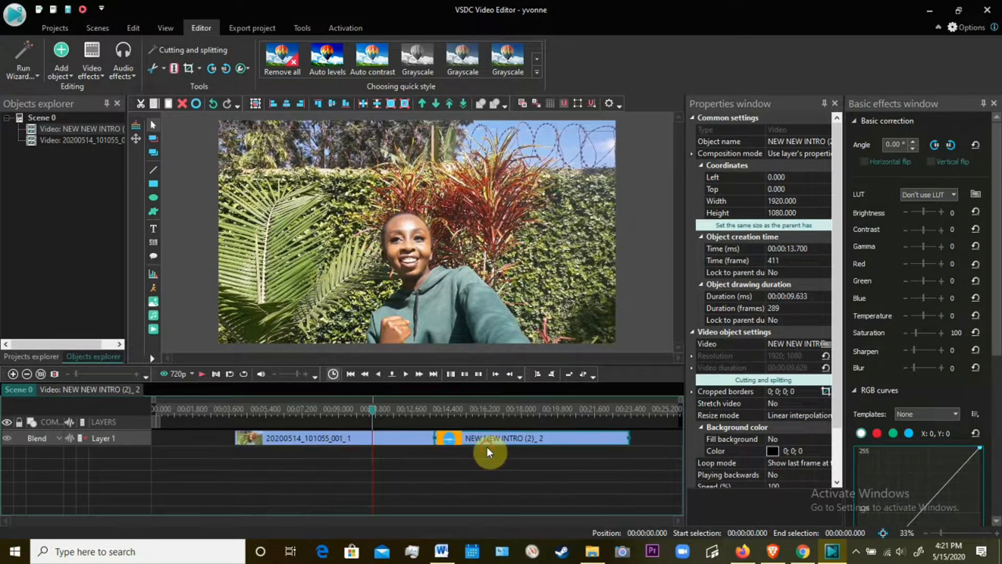
left_click_drag(488, 447, 411, 471)
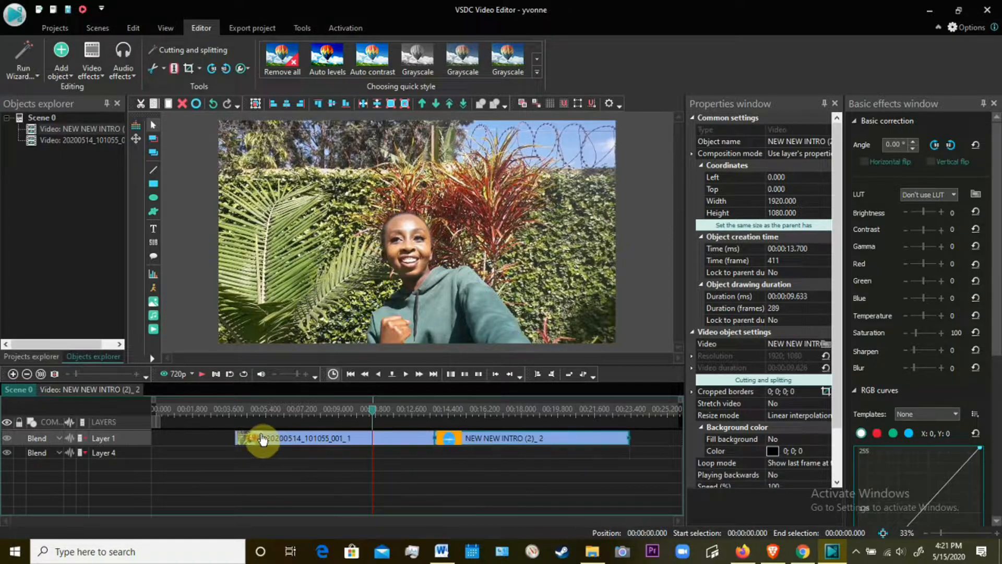
left_click_drag(261, 443, 283, 487)
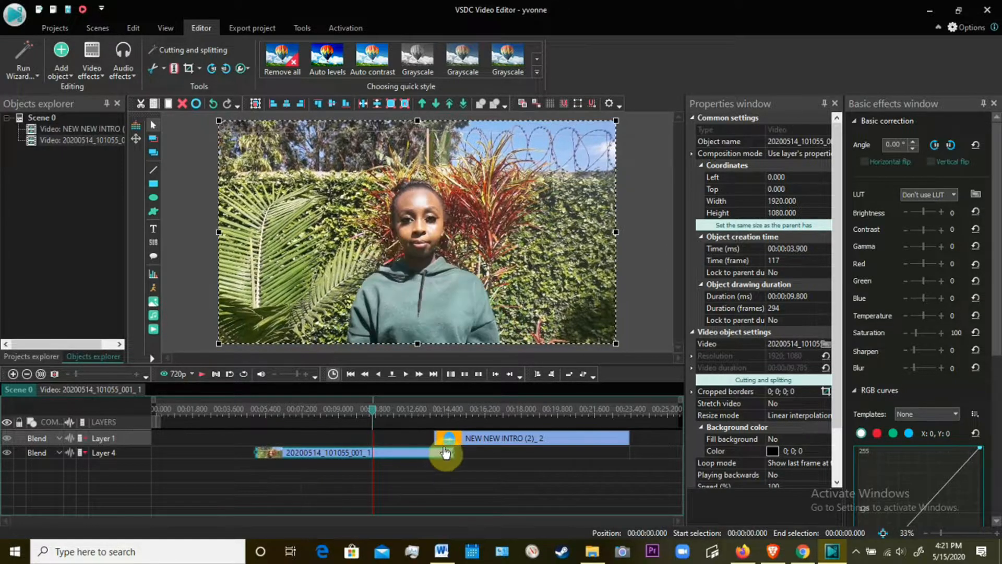
Place the intro at the beginning of Layer 1 and the 20200514_101055_001 clip directly after it on the same layer, starting at 00:00:09.633.
left_click_drag(448, 443, 163, 447)
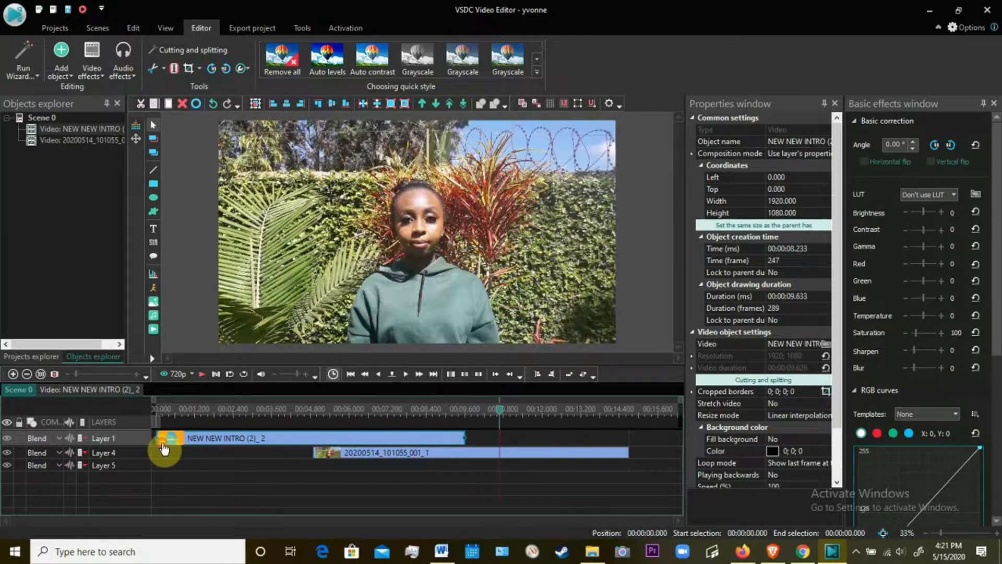
left_click(477, 457)
left_click_drag(477, 457, 532, 436)
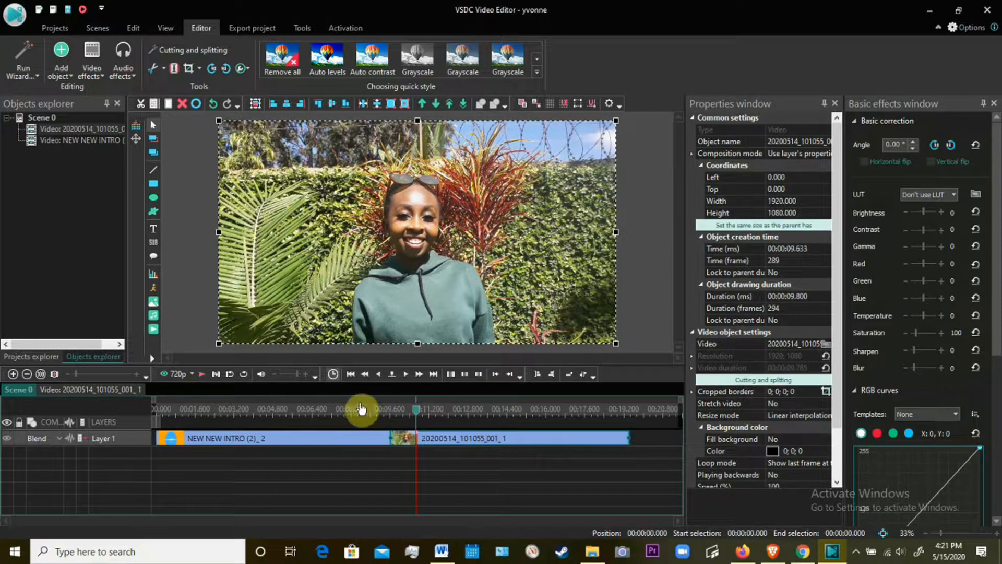
With the playhead at 00:00:19.000, add the video NEW OUTRO.mp4, accepting From cursor position and Insert to layer.
mouse_move(417, 417)
left_mouse_down()
mouse_move(202, 428)
mouse_move(202, 399)
mouse_move(196, 416)
mouse_move(429, 445)
mouse_move(425, 414)
mouse_move(620, 425)
left_mouse_up()
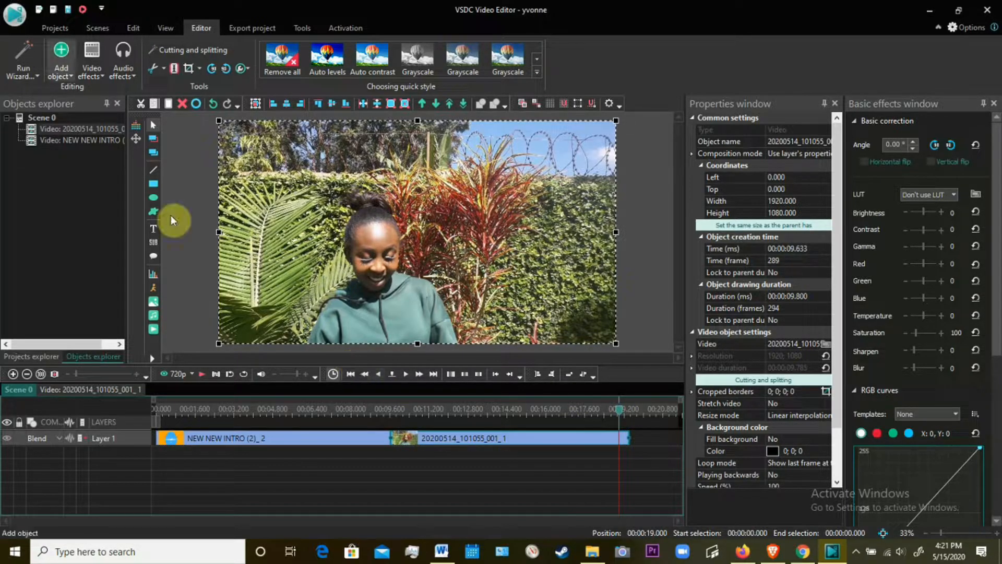
left_click(64, 65)
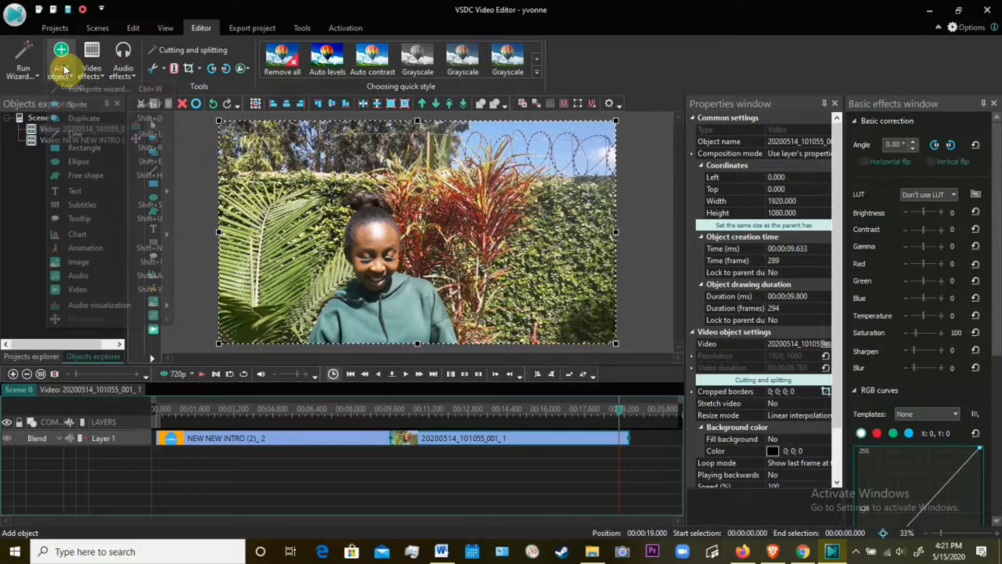
left_click(74, 291)
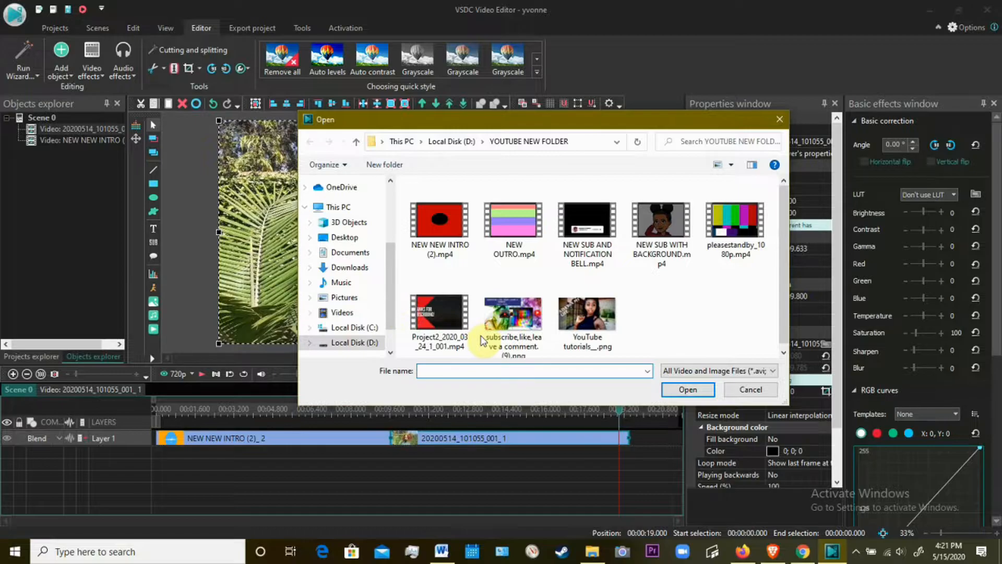
left_click(527, 229)
left_click(679, 389)
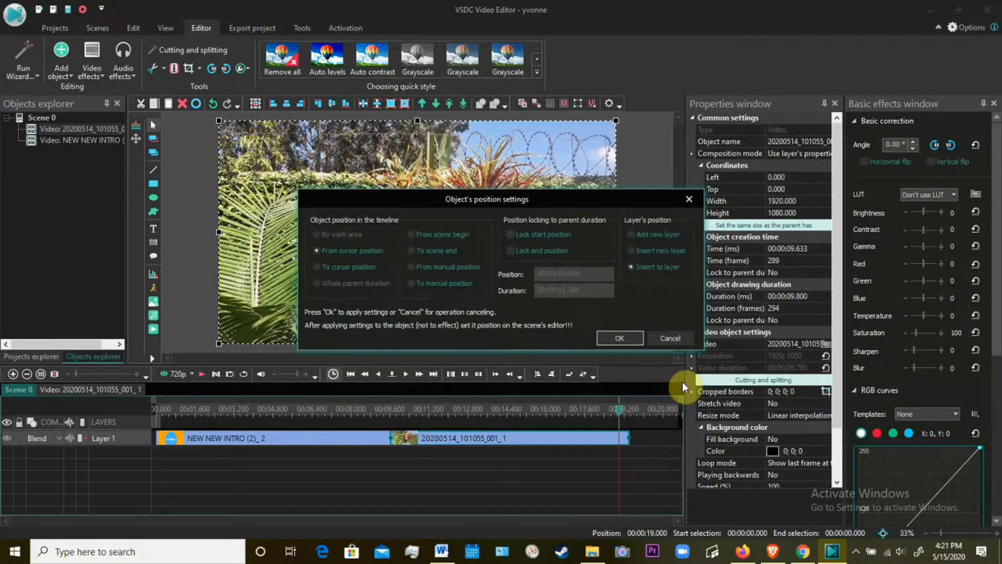
left_click(635, 338)
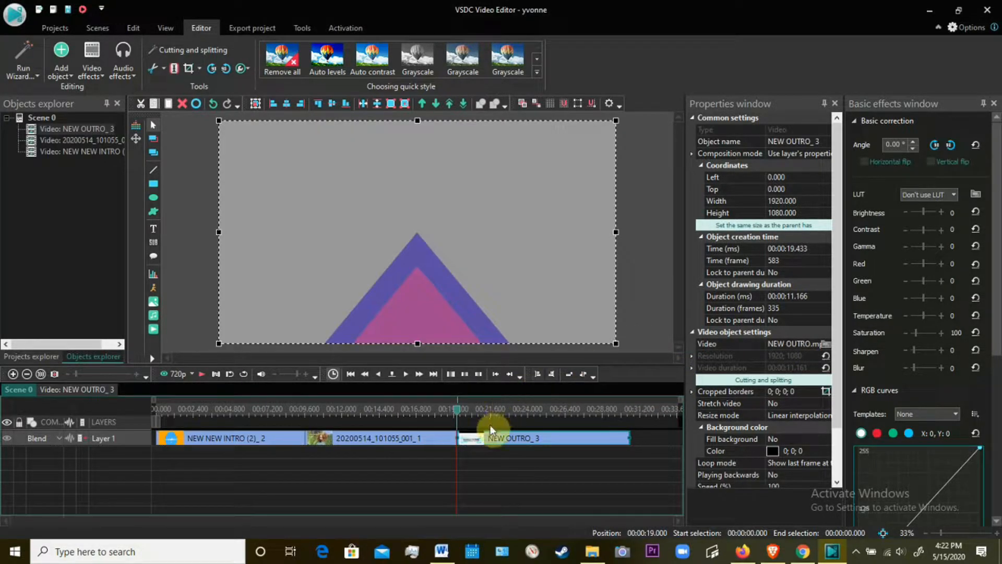
Preview the outro clip, and play the whole sequence from the beginning of the timeline.
left_click_drag(461, 414, 523, 418)
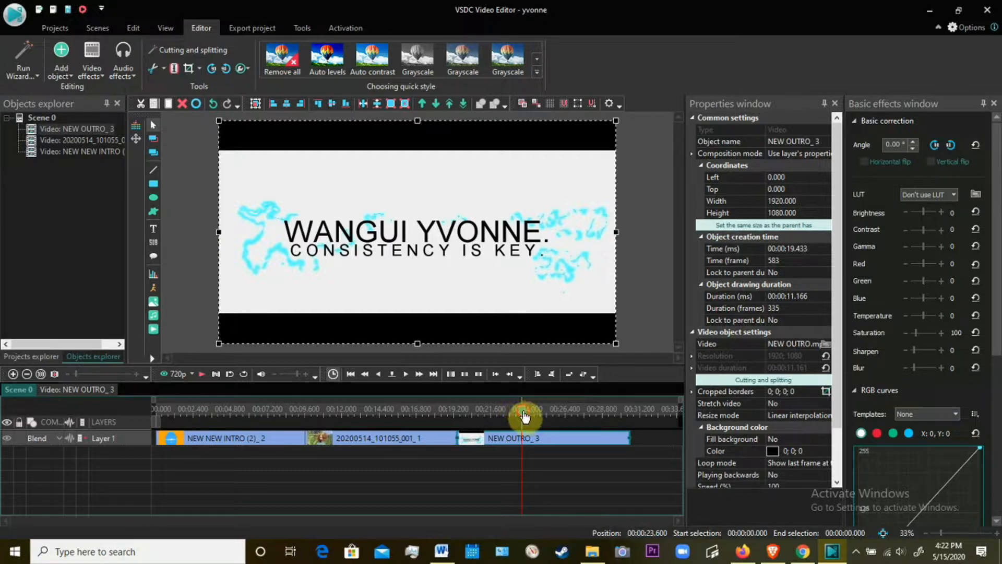
left_click(206, 447)
left_click_drag(207, 413, 146, 403)
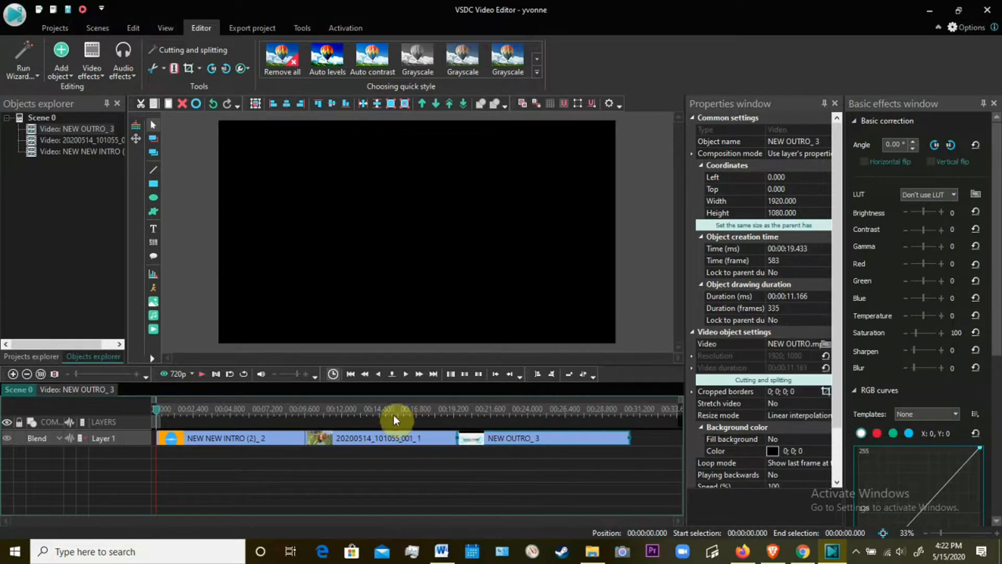
left_click(200, 376)
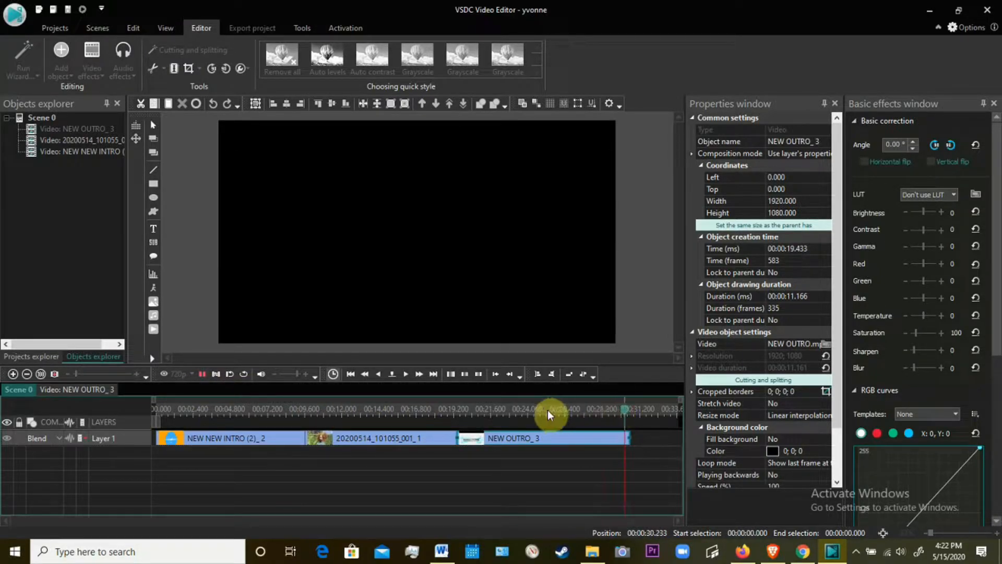
Try the Auto contrast and Auto levels quick styles on the 20200514_101055_001 clip at 00:00:15.300, removing each effect again.
left_click_drag(630, 416, 394, 416)
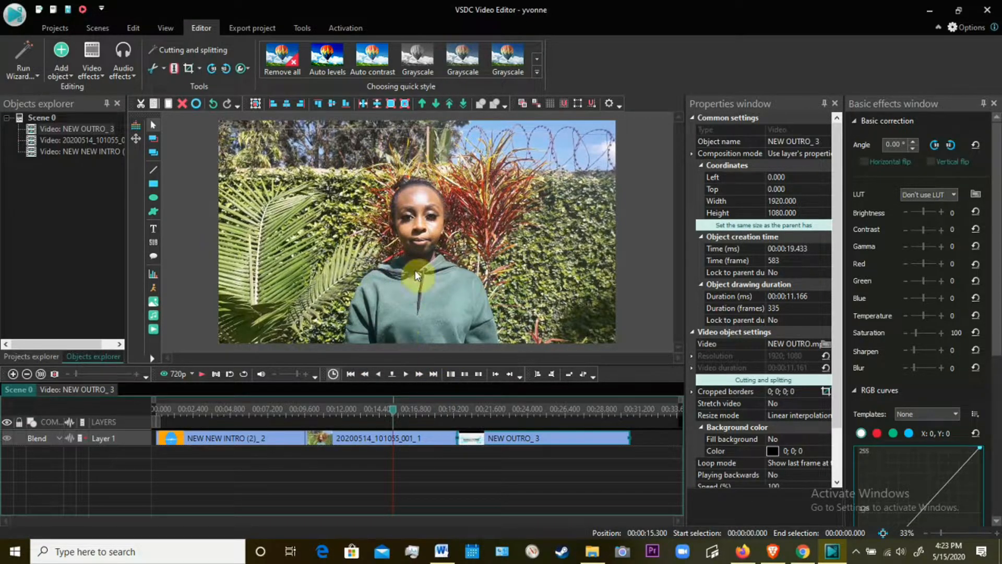
left_click(536, 57)
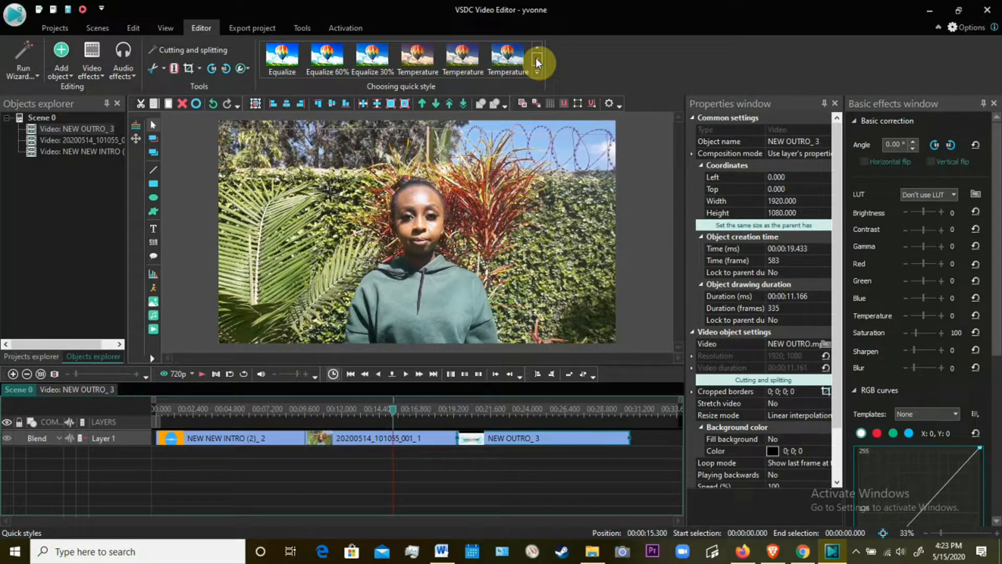
left_click(537, 47)
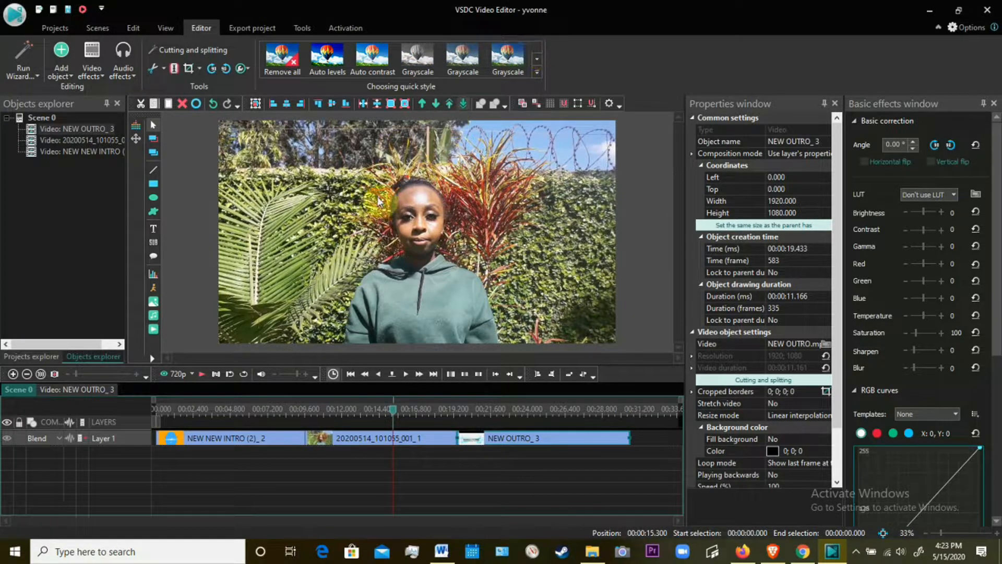
left_click(368, 442)
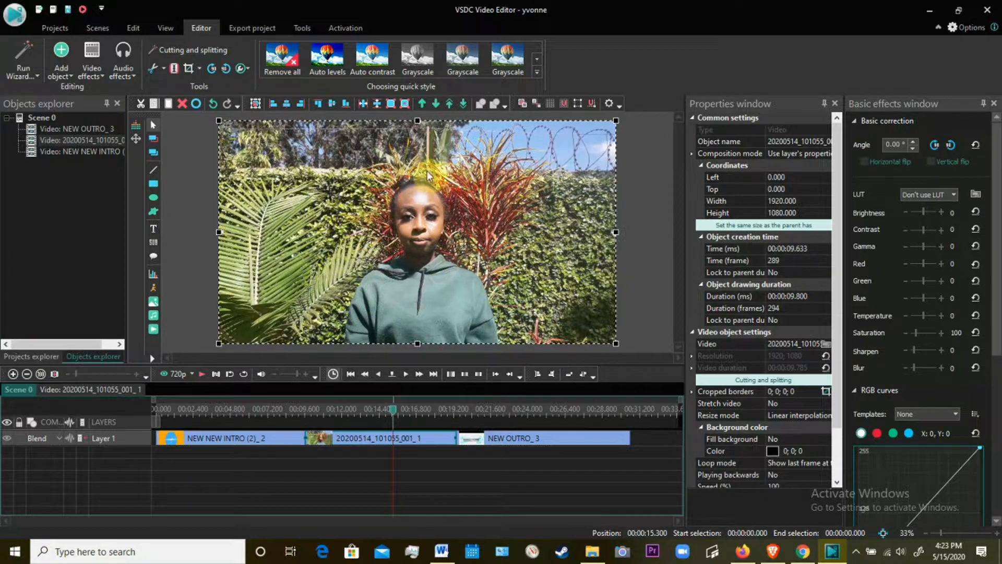
left_click(374, 53)
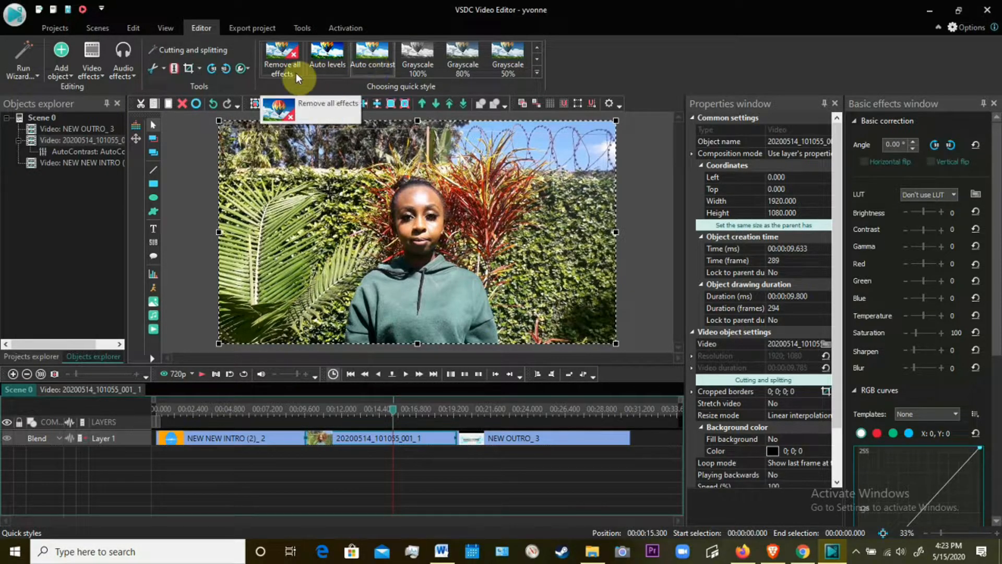
left_click(280, 53)
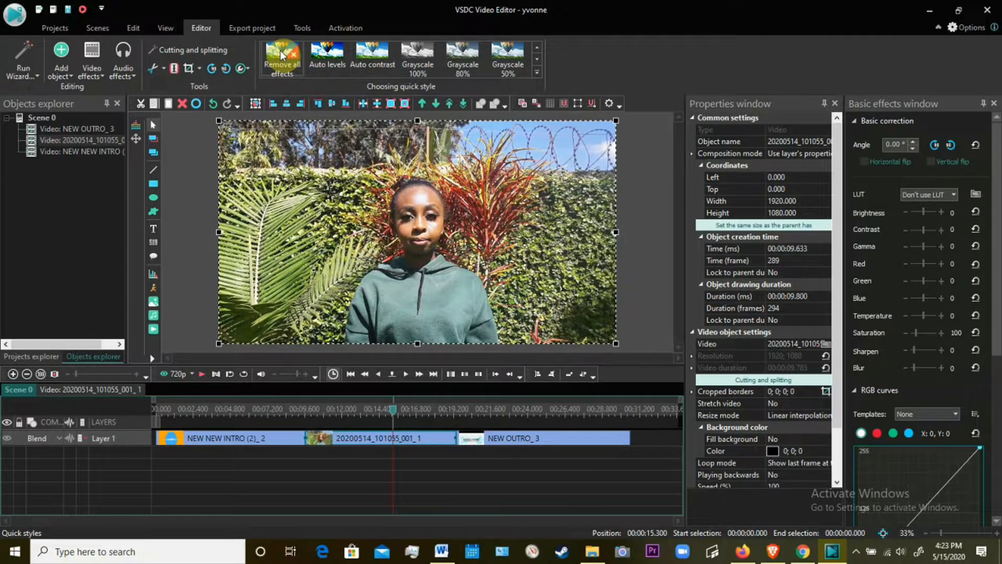
left_click(330, 53)
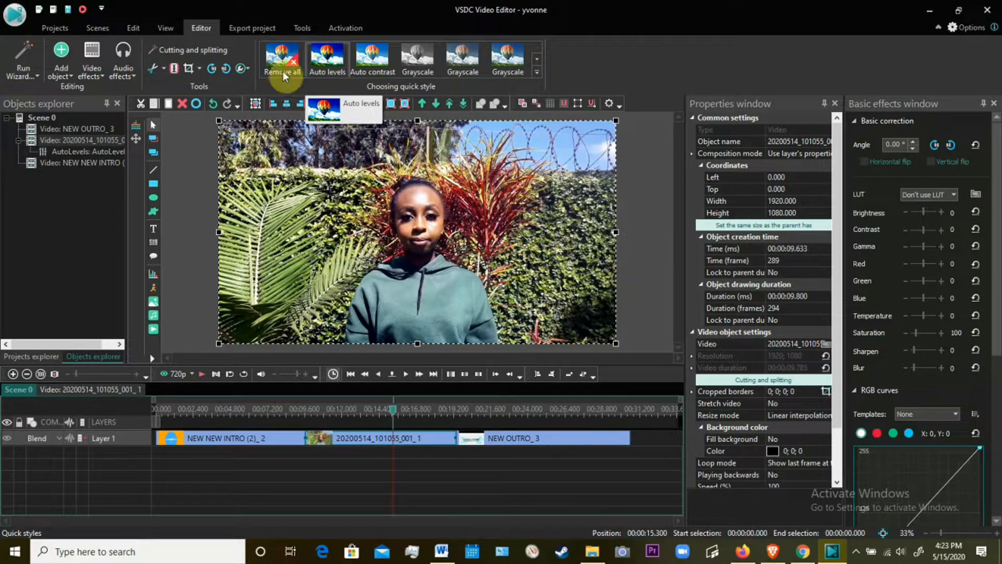
left_click(281, 57)
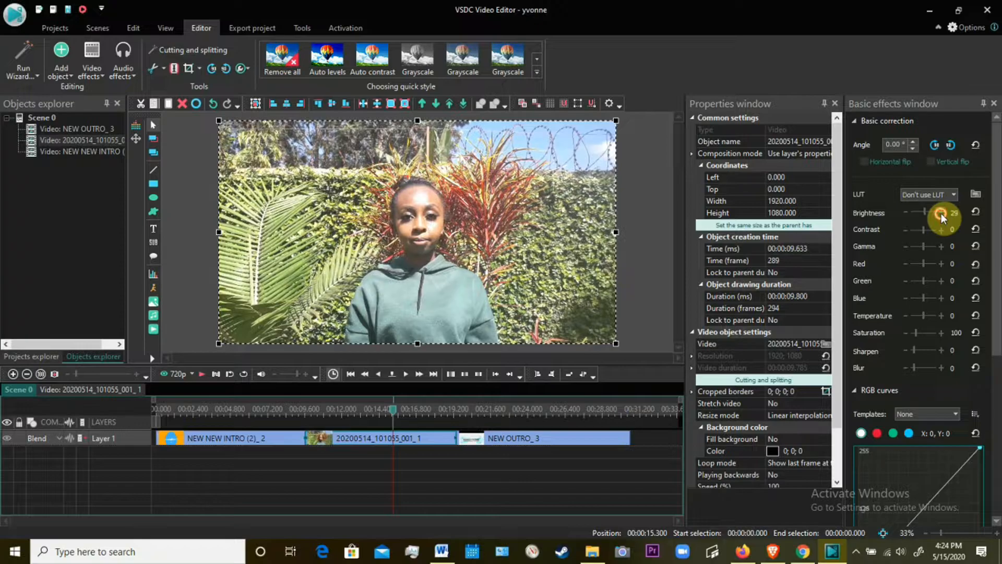
Try brightness 29 and contrast 21 on the 20200514_101055_001 clip, resetting each correction to its default.
left_click(977, 214)
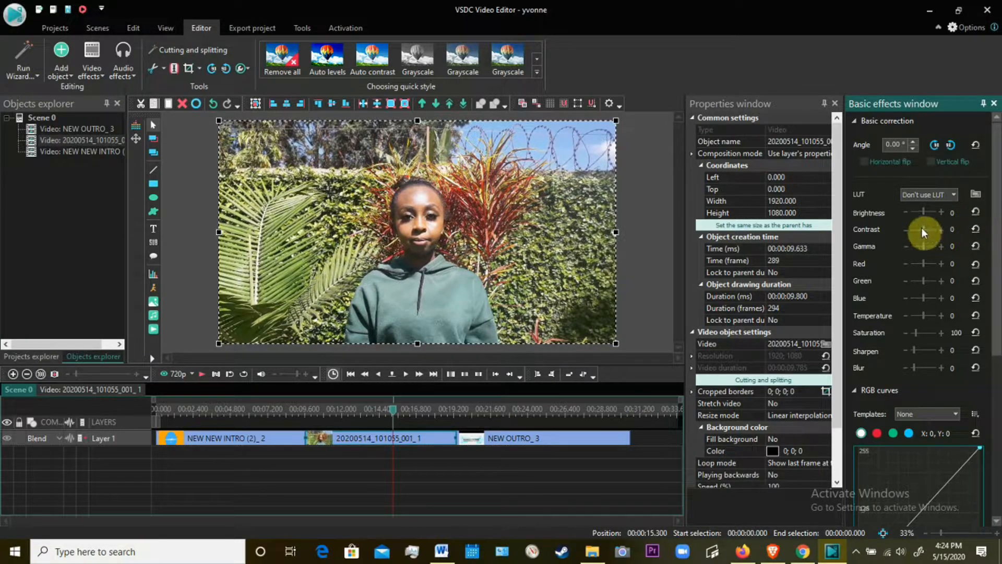
left_click(941, 231)
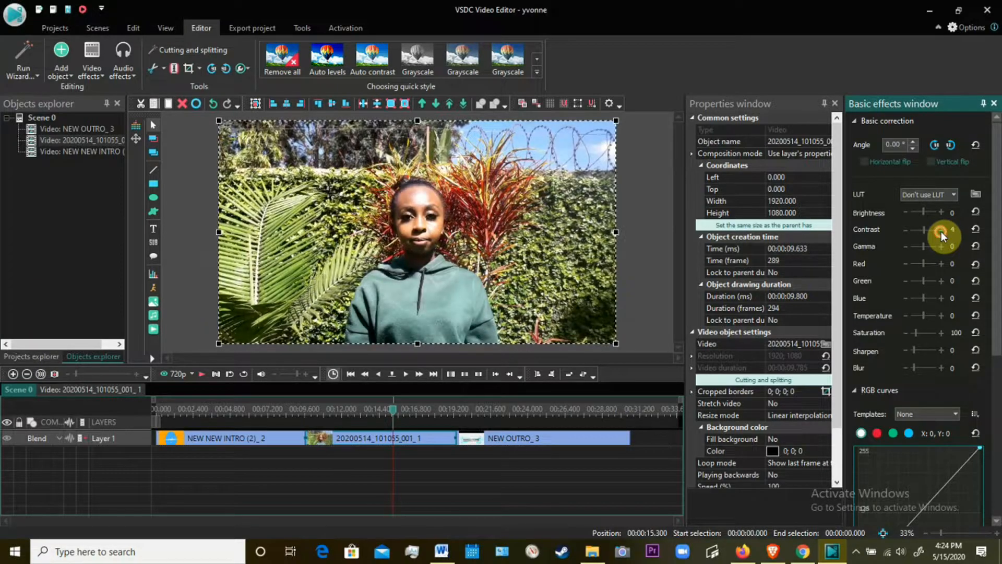
left_click(941, 230)
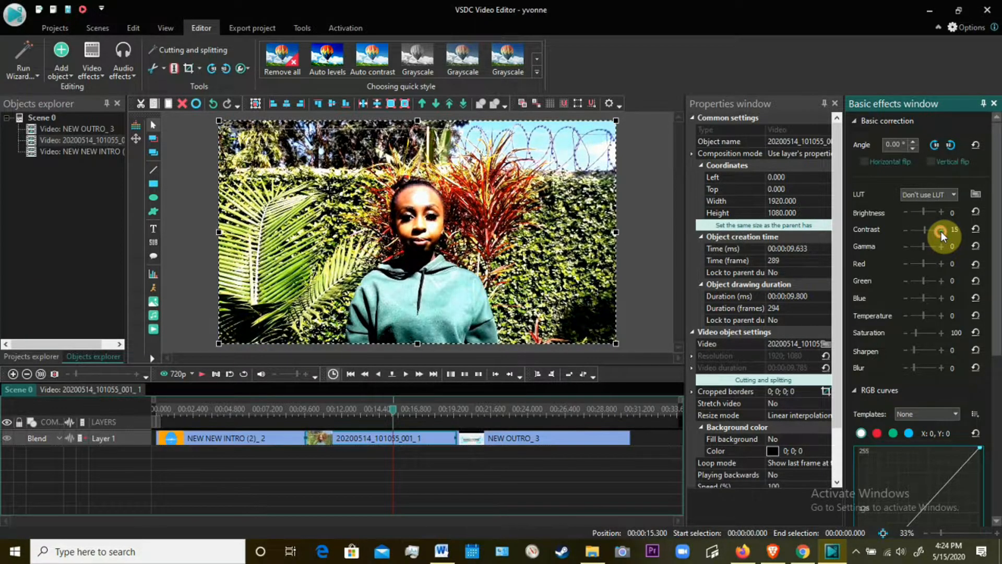
left_click(977, 230)
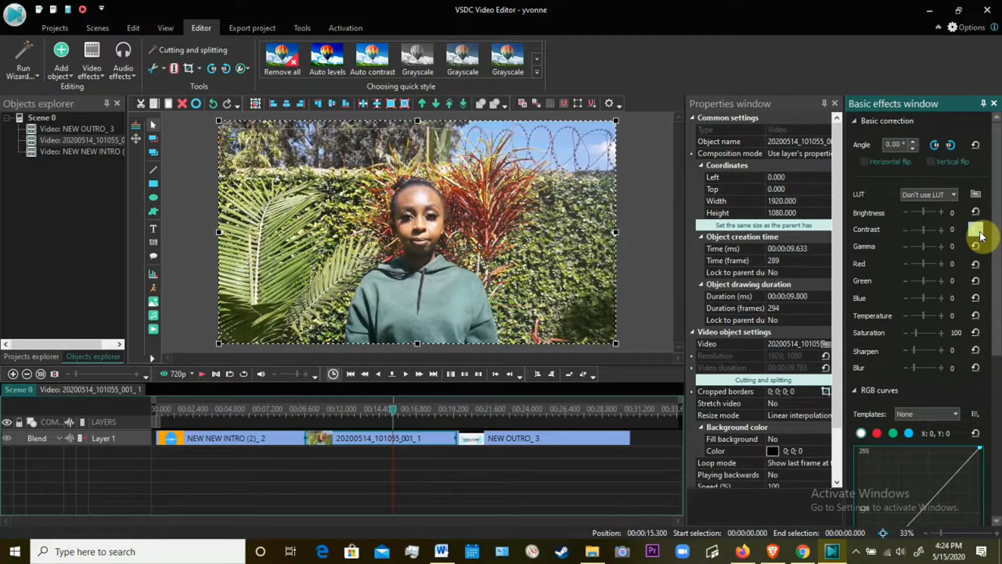
Try a higher gamma on the 20200514_101055_001 clip and reset it to its default.
left_click(942, 249)
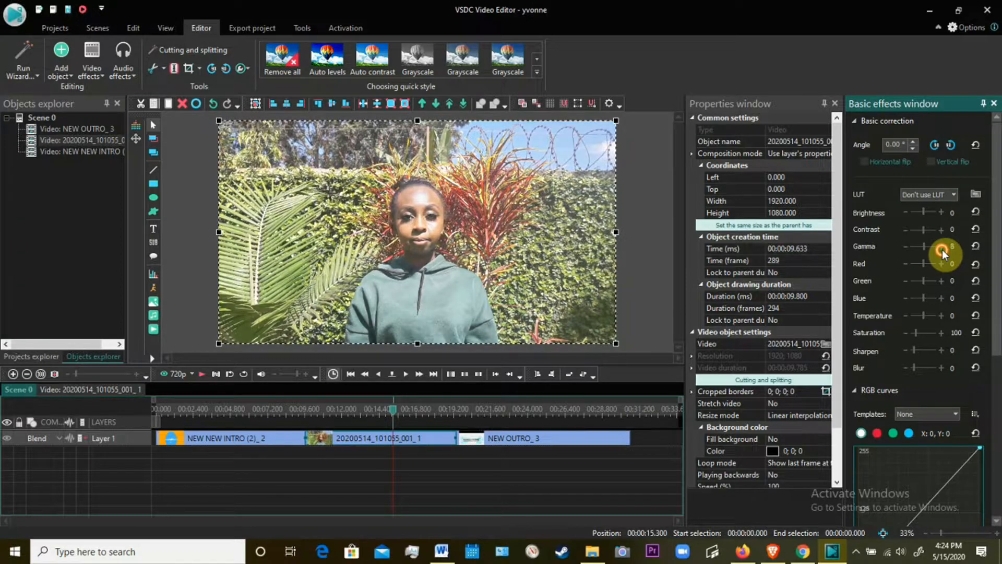
left_click(942, 249)
left_click(976, 246)
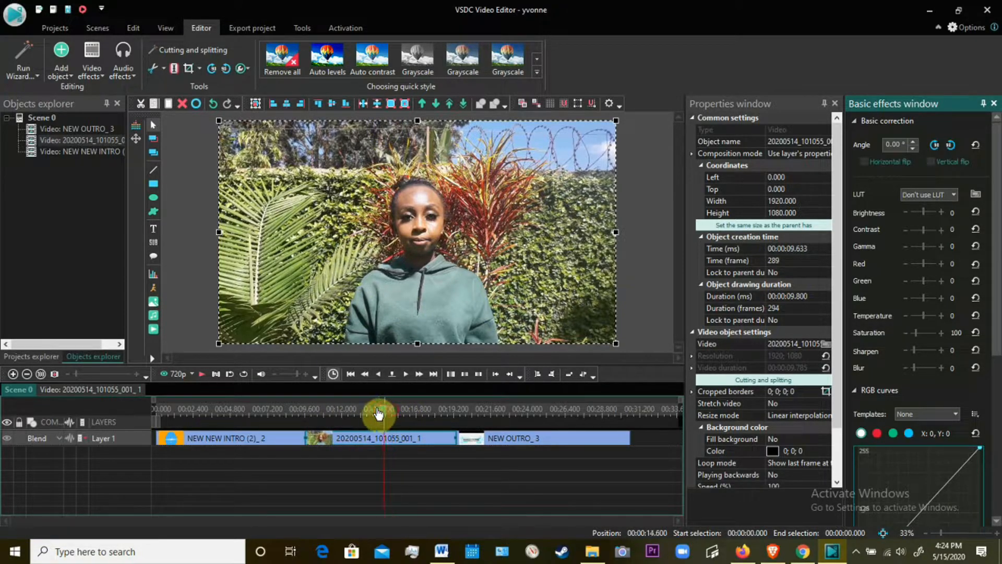
Set the playhead to 00:00:14.333 and move the intro, garden footage and outro clips together from Layer 1 onto the layer below.
mouse_move(387, 417)
left_mouse_down()
mouse_move(366, 418)
mouse_move(380, 419)
left_mouse_up()
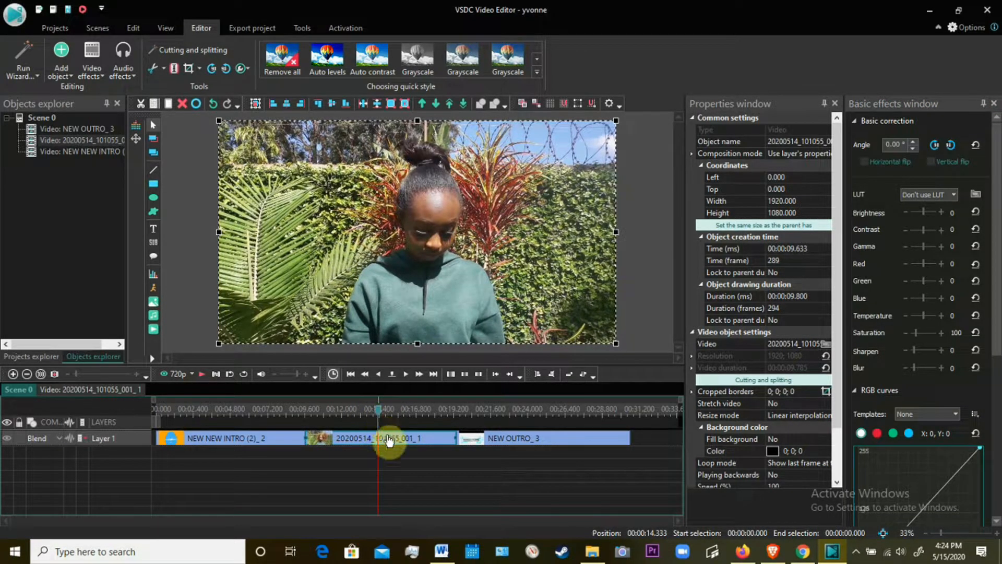
mouse_move(393, 448)
left_click_drag(265, 447, 264, 452)
left_click_drag(333, 447, 335, 453)
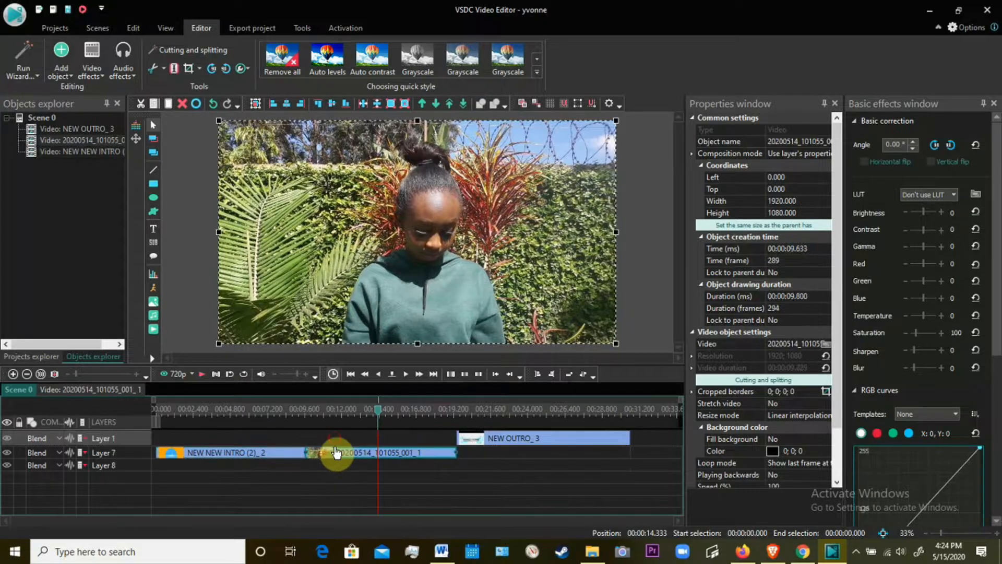
left_click_drag(476, 439, 476, 450)
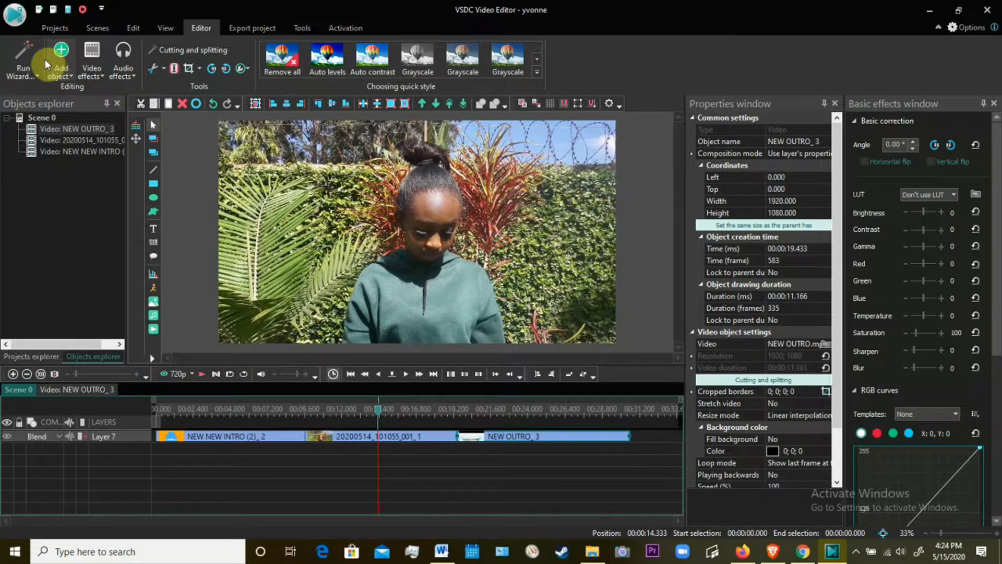
Add the video NEW SUB AND NOTIFICATION BELL.mp4 from YOUTUBE NEW FOLDER, accepting From cursor position and Insert to layer.
left_click(64, 68)
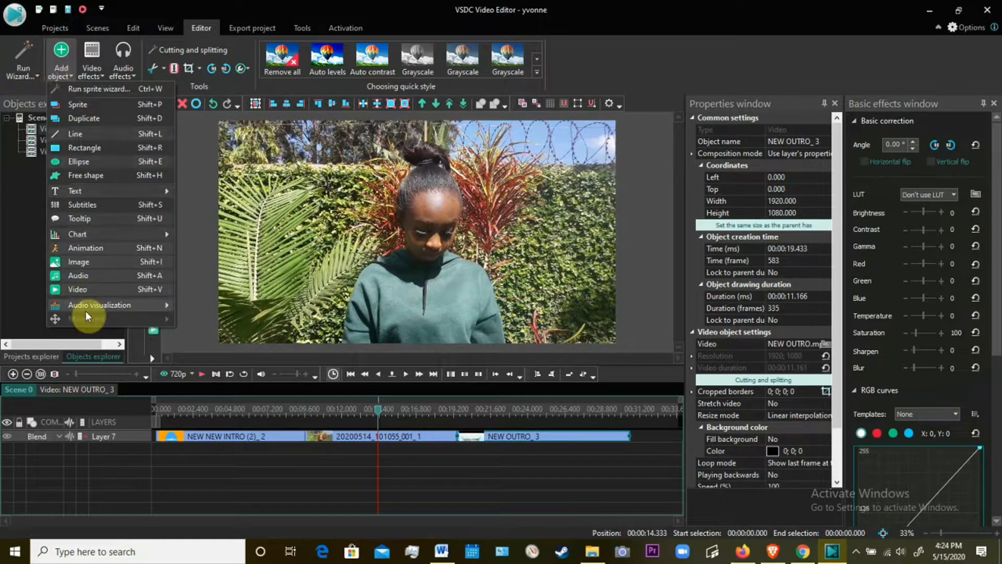
left_click(88, 290)
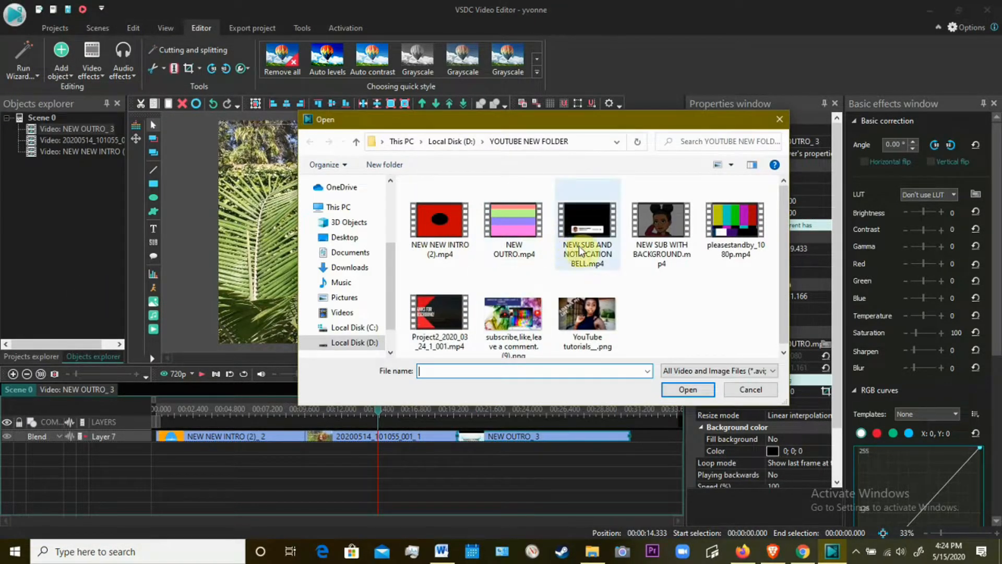
left_click(581, 252)
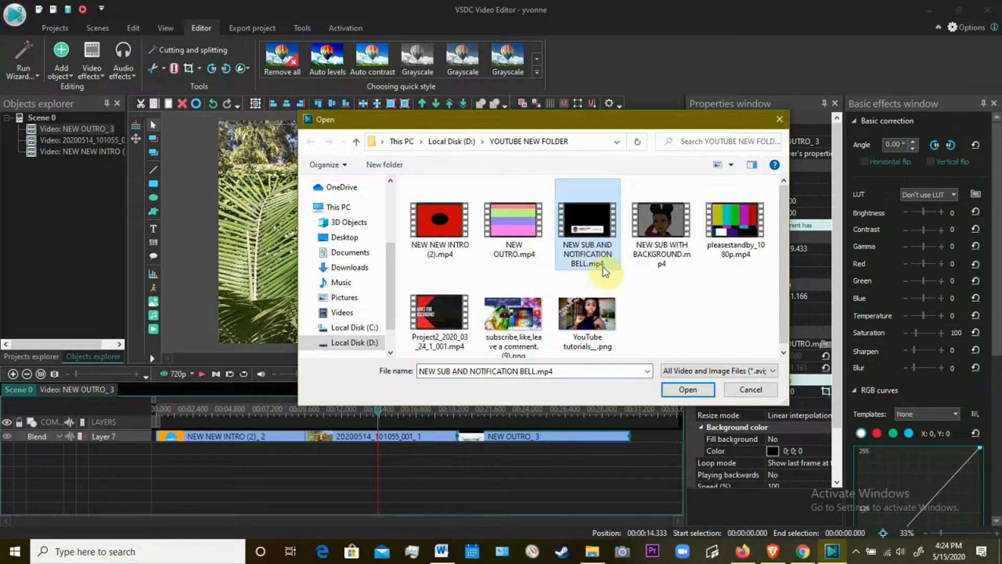
left_click(683, 388)
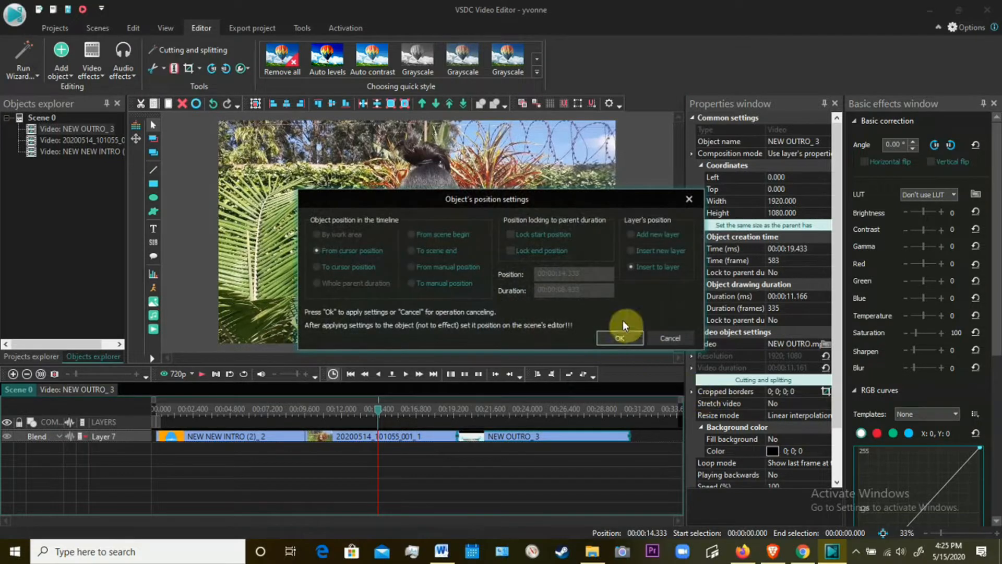
left_click(623, 338)
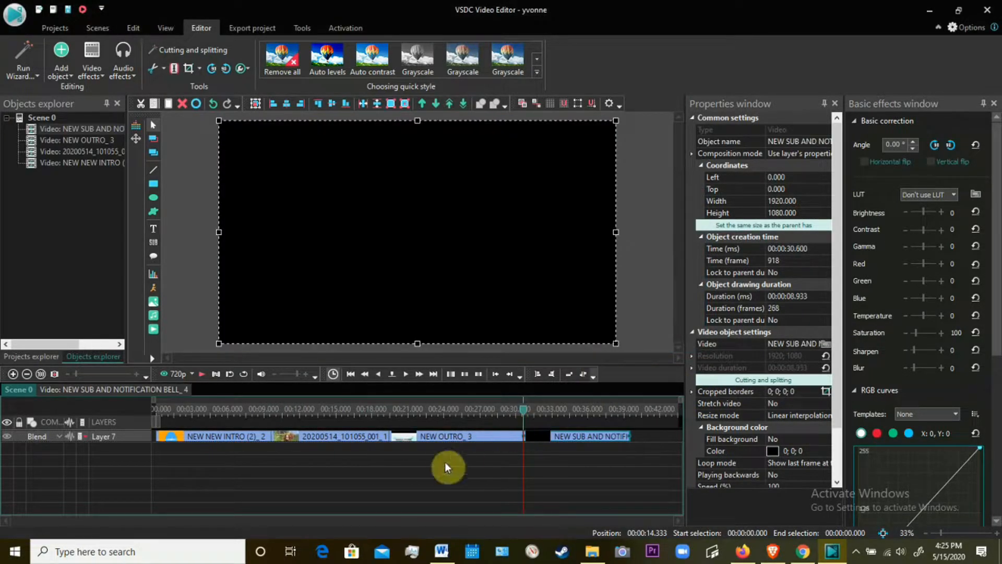
Move the outro, garden footage and intro to a new layer below, and shift the subscribe clip earlier on its own layer to overlap the outro.
left_click_drag(449, 438, 449, 447)
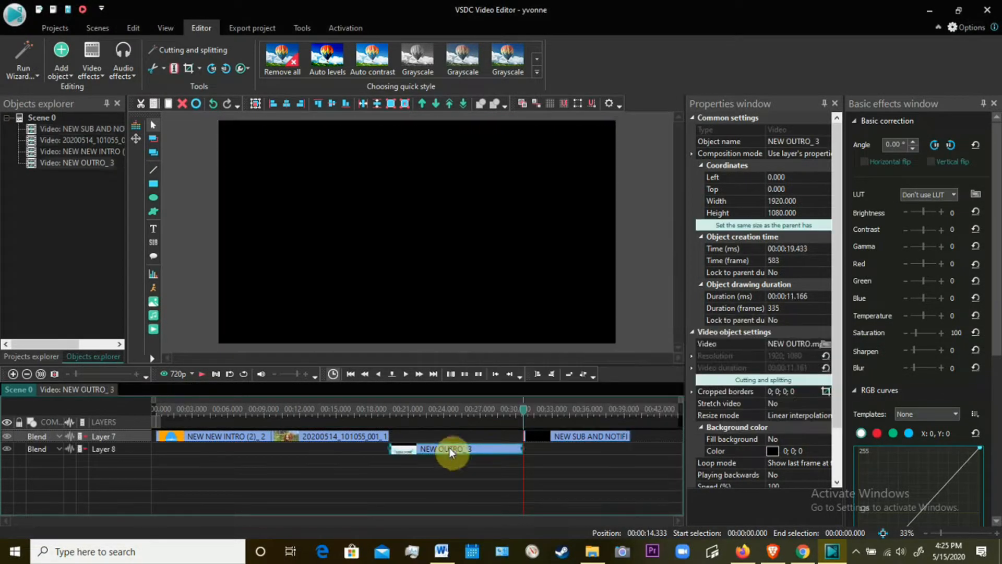
left_click_drag(554, 442, 470, 444)
left_click_drag(374, 441, 381, 452)
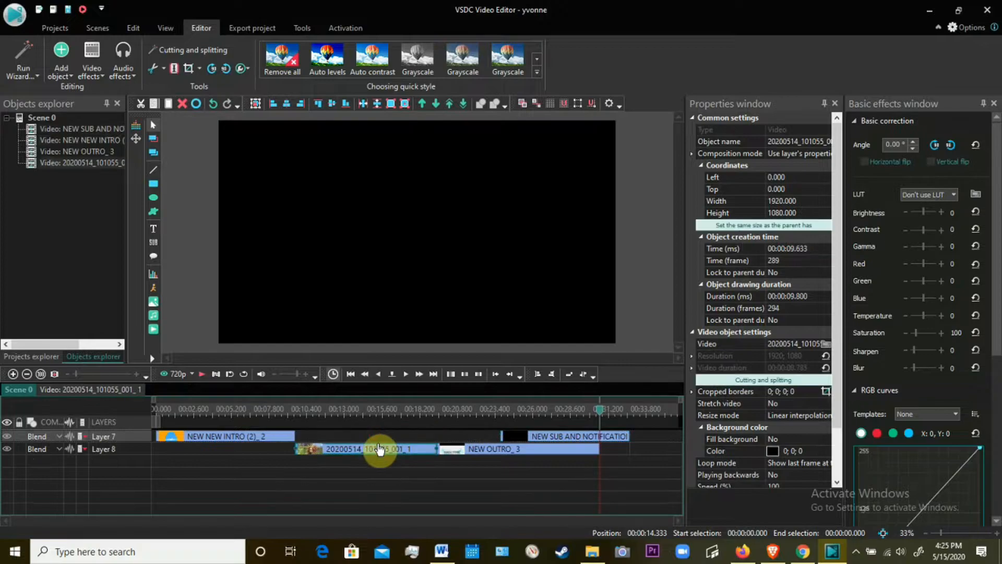
left_click_drag(284, 438, 285, 447)
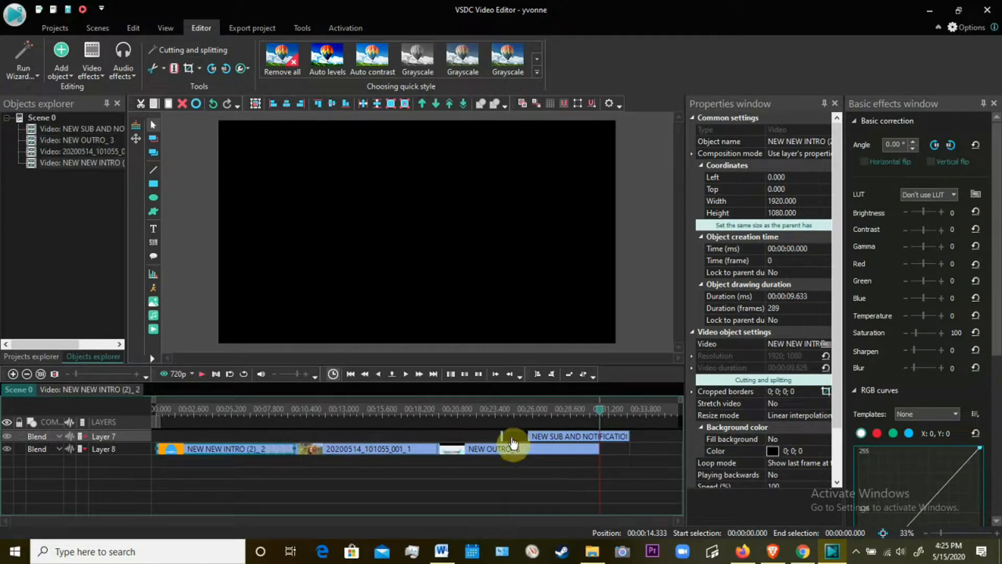
Move the subscribe and notification bell clip over the garden footage, starting at 00:00:12.066, and preview the overlay.
left_click_drag(542, 436, 368, 443)
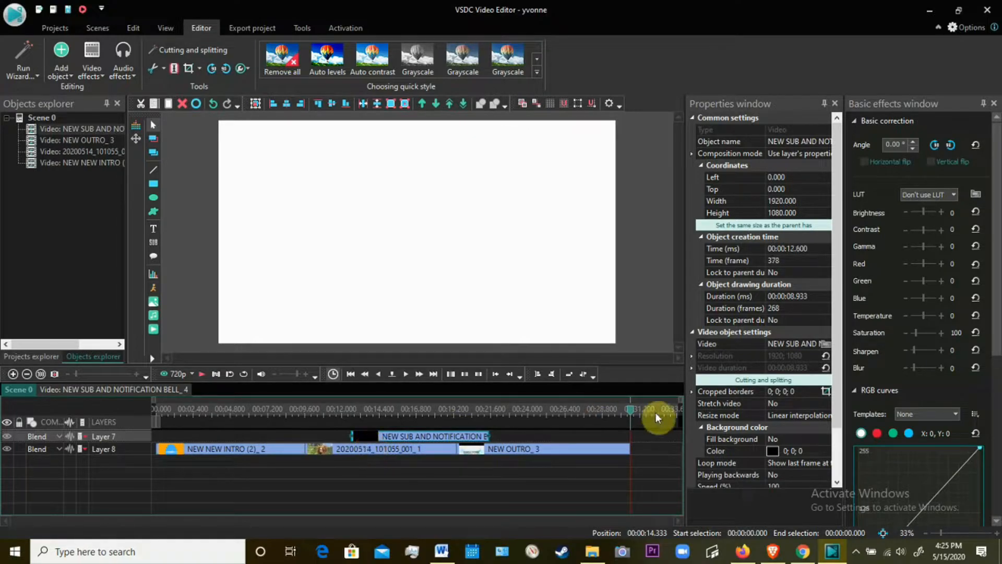
left_click_drag(630, 421, 370, 438)
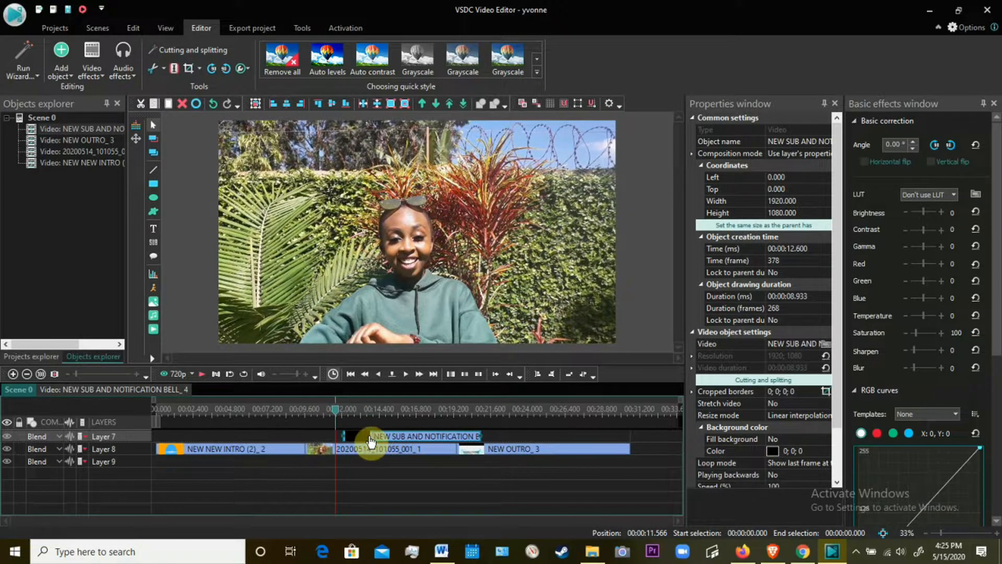
left_click(201, 375)
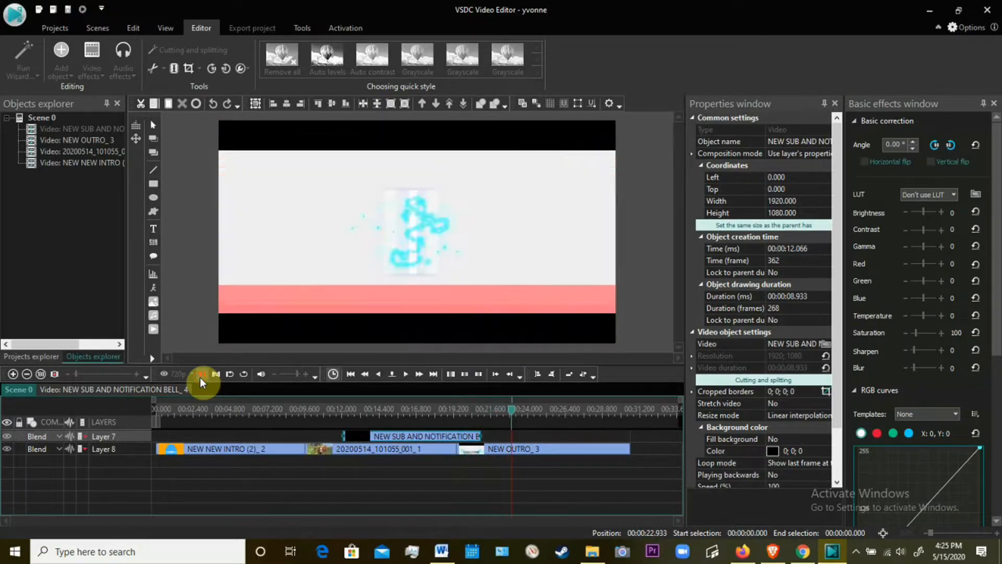
left_click(200, 375)
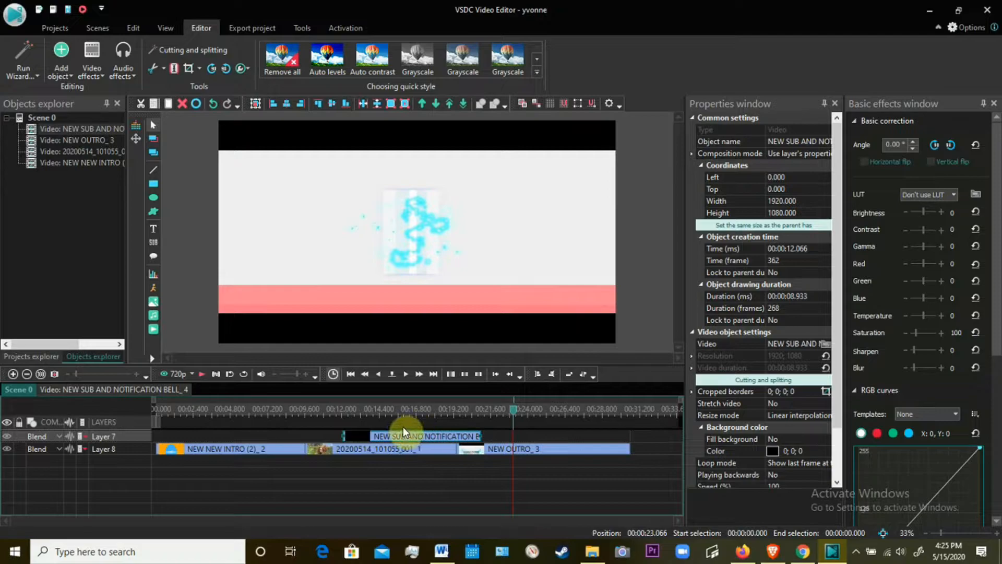
mouse_move(387, 438)
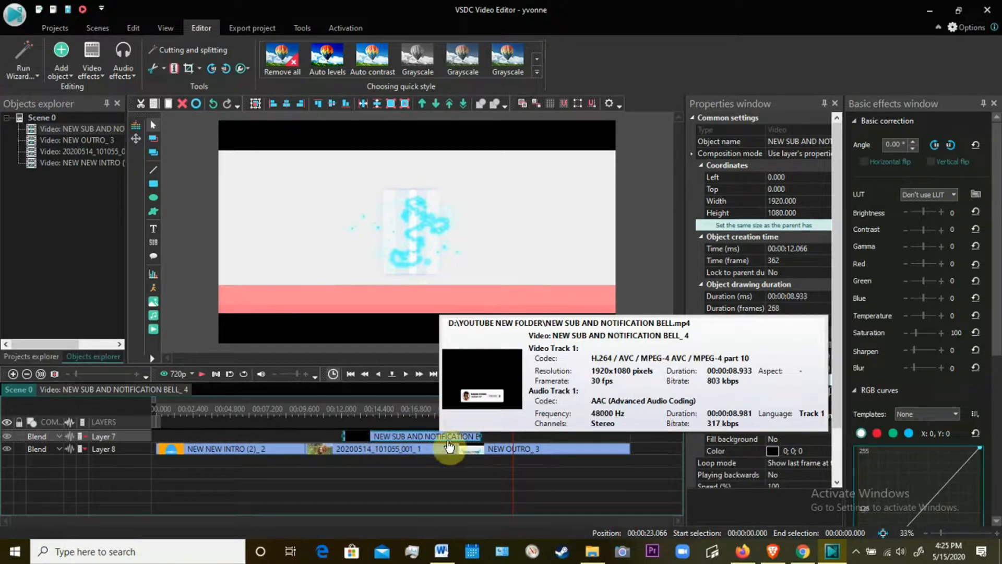
Apply a Background remover effect to the subscribe clip for its whole duration and sample its black background as the chromakey color.
left_click_drag(513, 418, 395, 415)
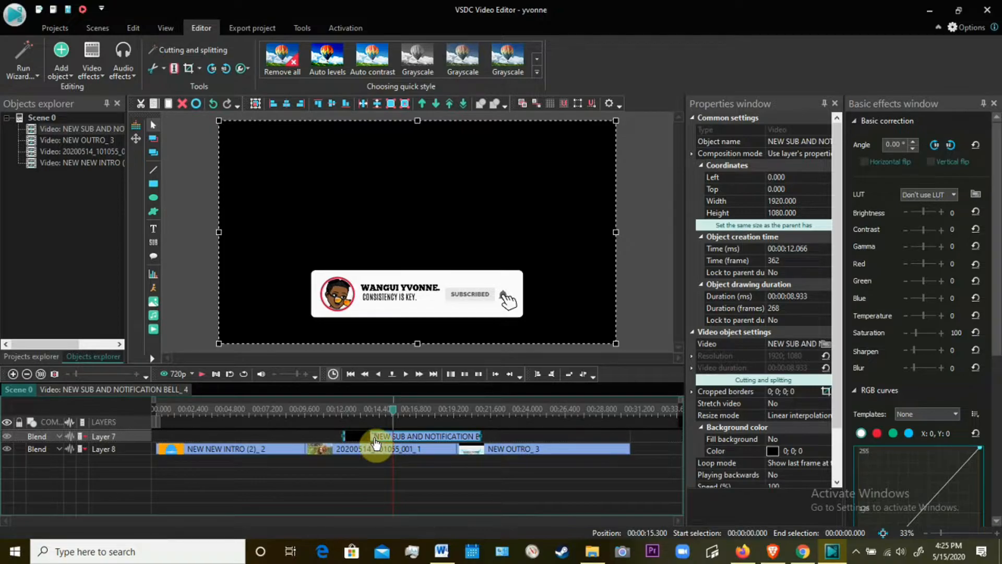
left_click(91, 74)
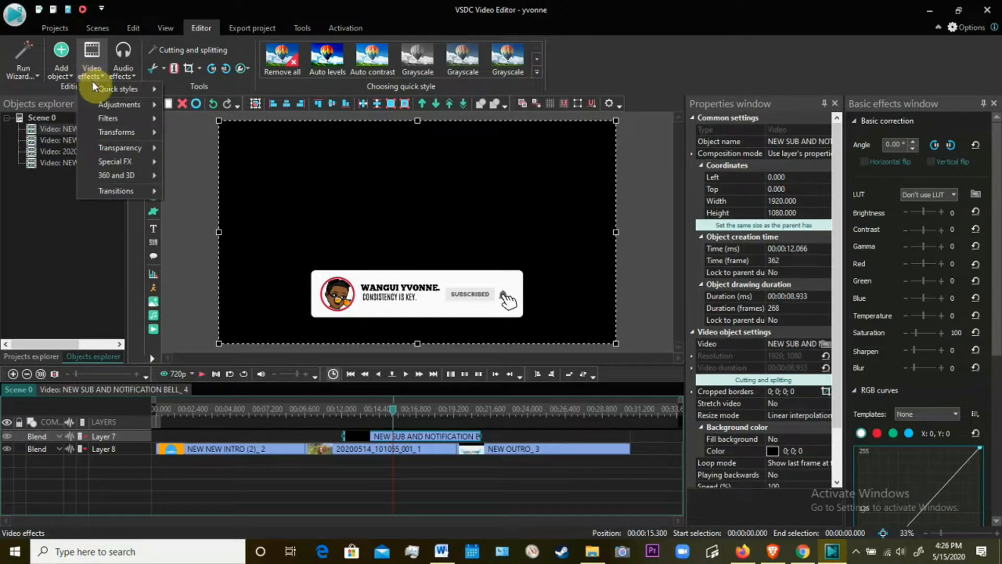
mouse_move(107, 131)
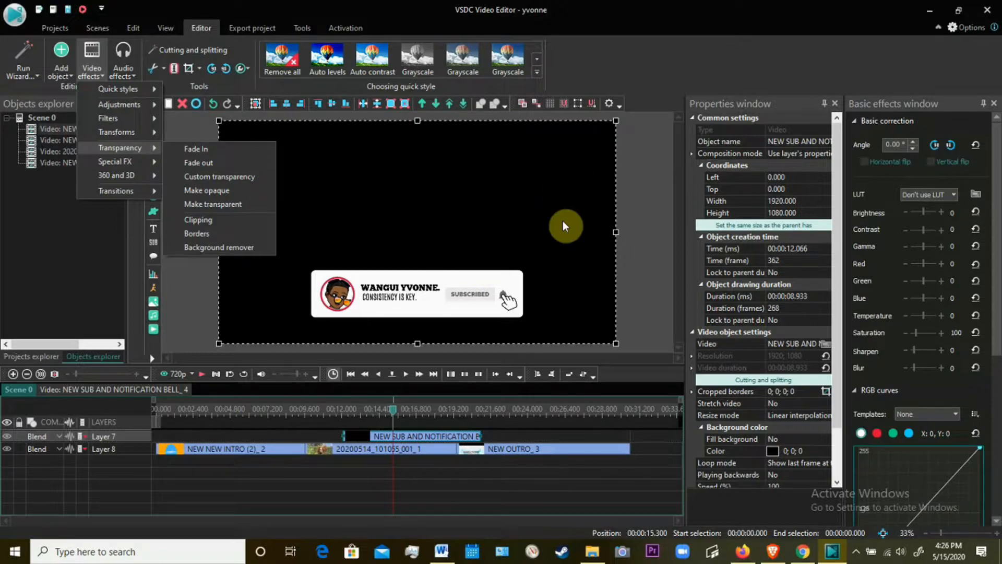
left_click(220, 247)
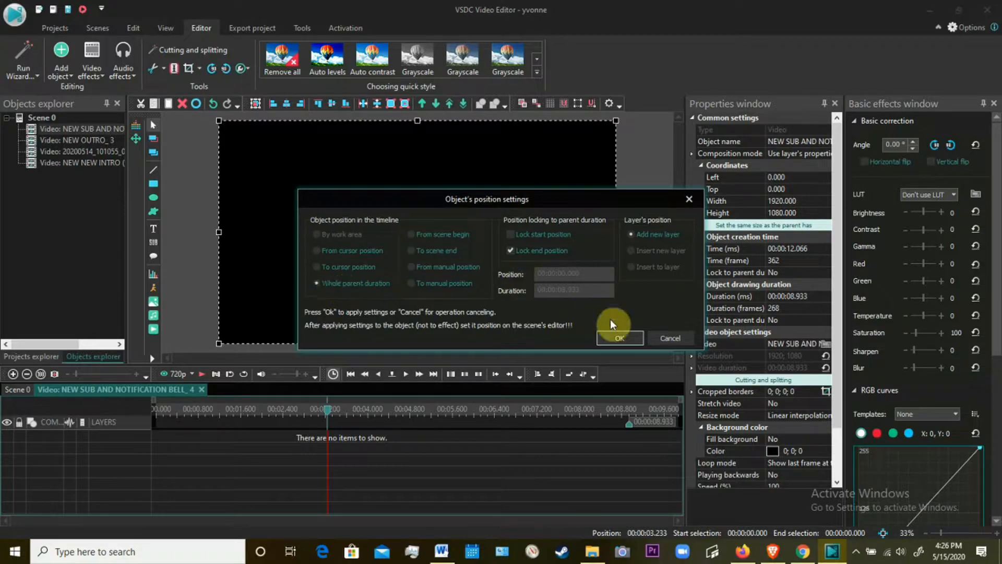
left_click(617, 340)
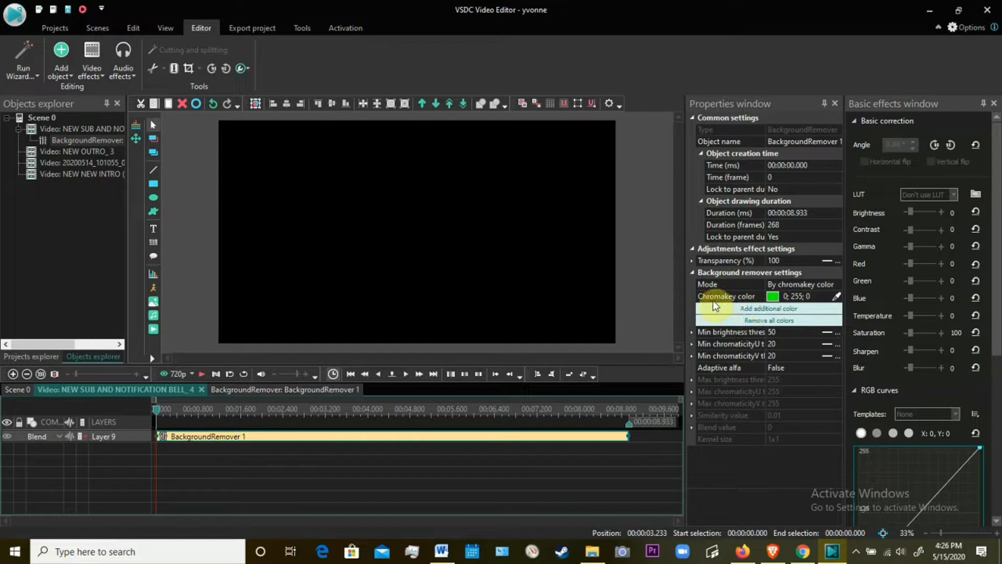
left_click(839, 297)
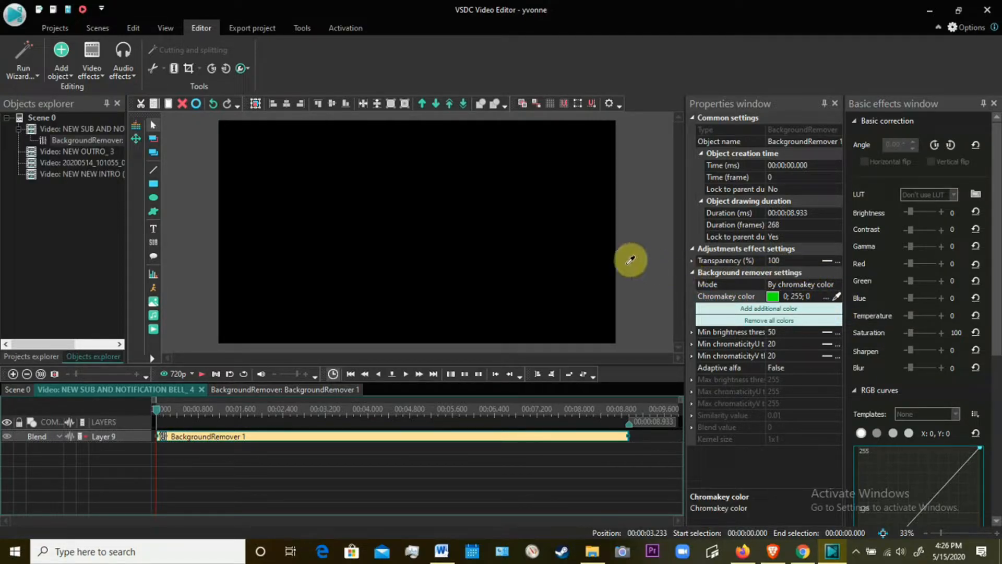
left_click(497, 155)
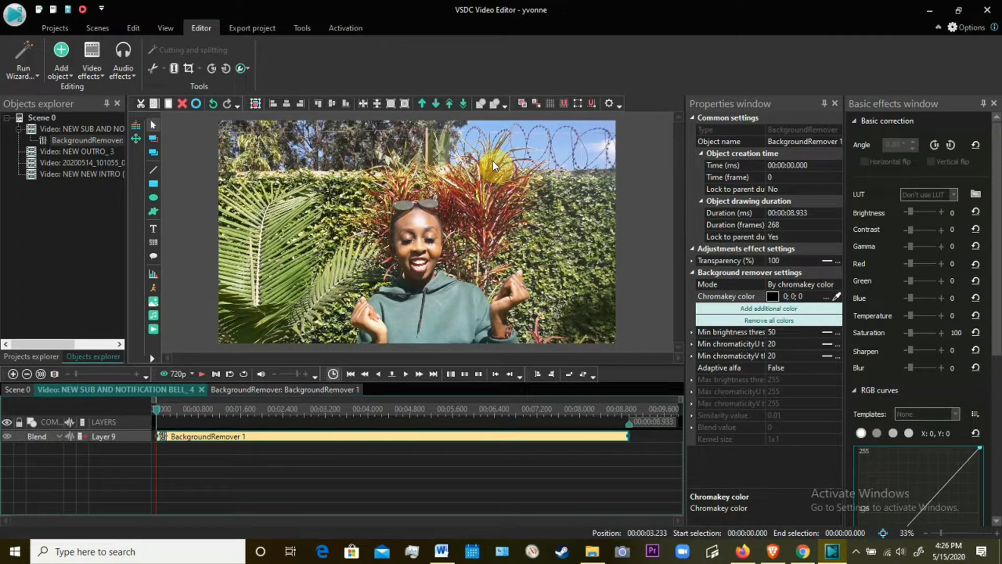
Return to the main scene, then play and scrub through the subscribe overlay to check the background removal over the garden footage.
left_click(99, 172)
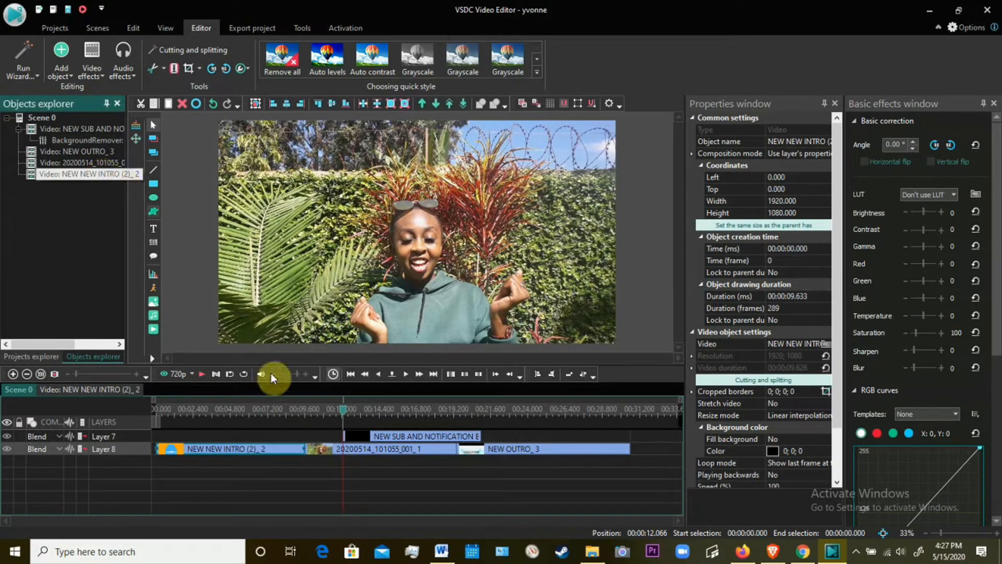
left_click(200, 373)
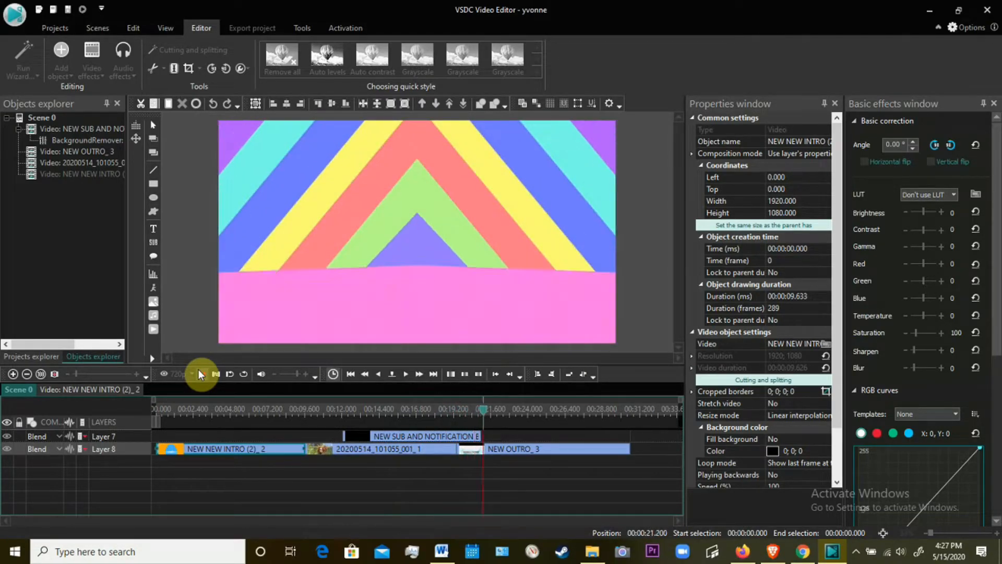
left_click(200, 372)
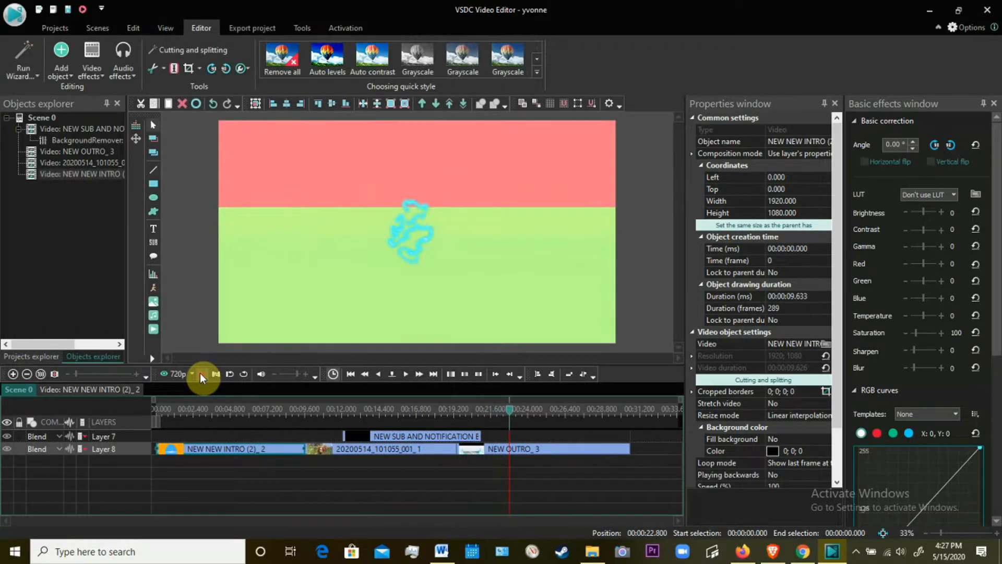
left_click_drag(511, 415, 391, 429)
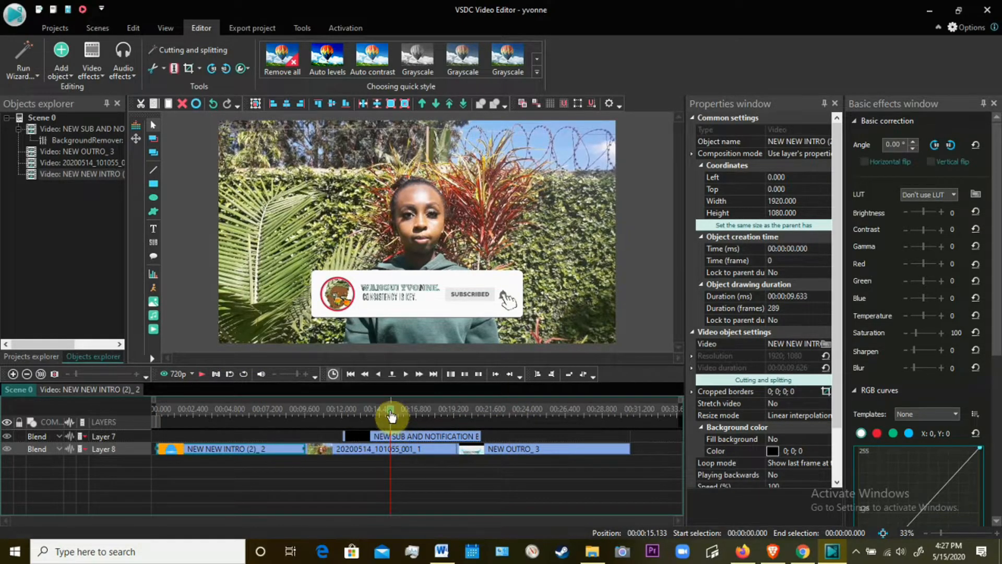
left_click(409, 416)
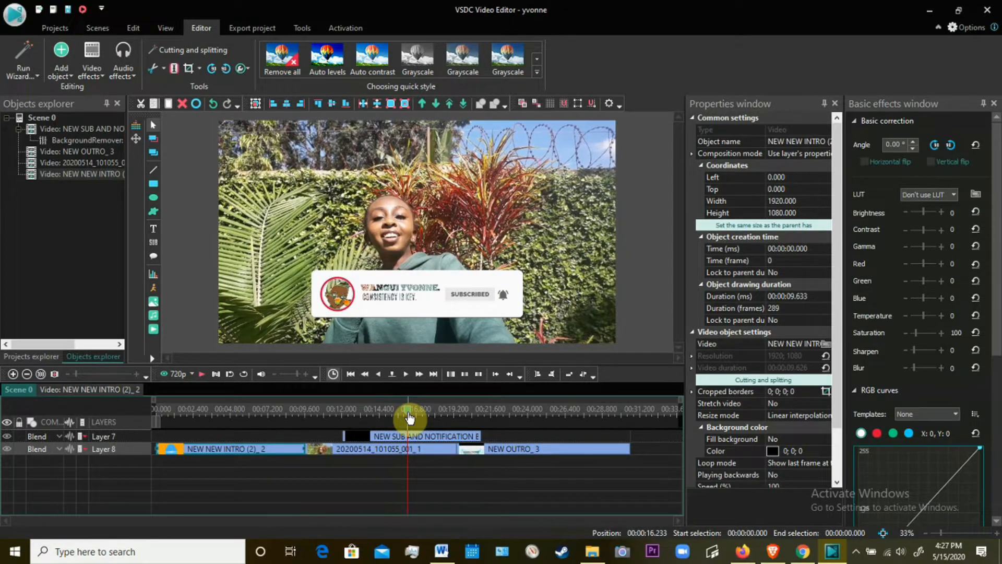
left_click(424, 414)
left_click_drag(423, 414, 406, 414)
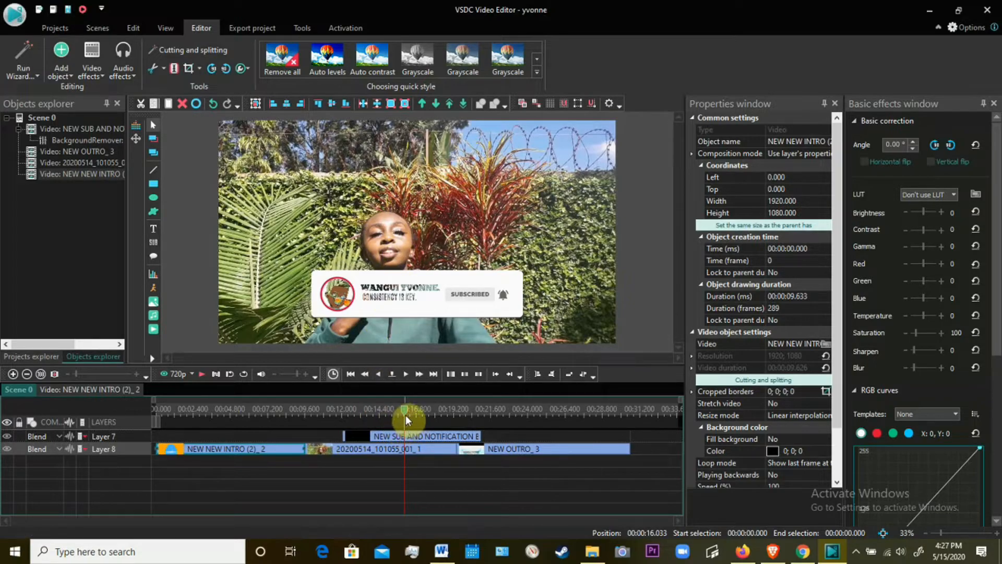
left_click_drag(405, 415, 385, 425)
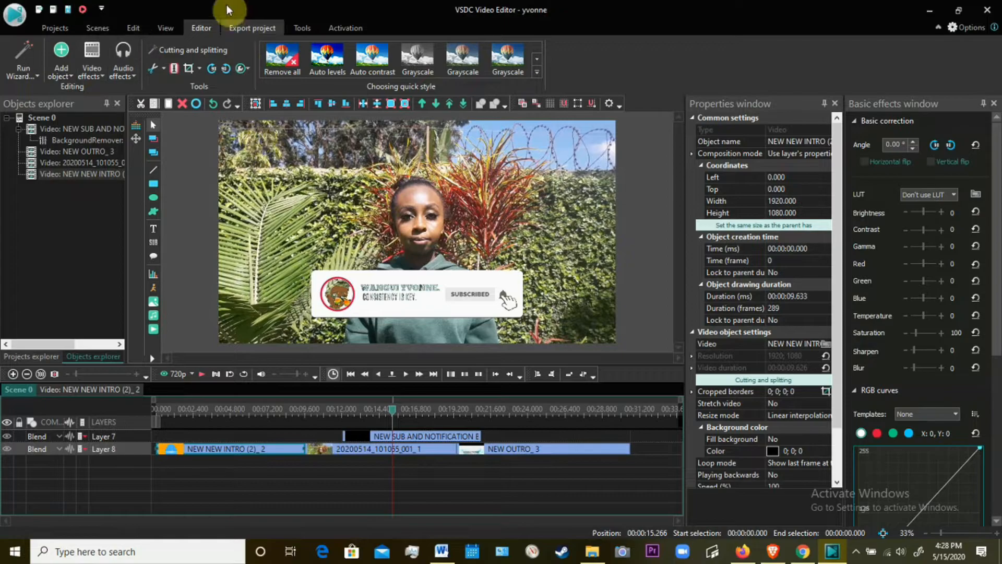
left_click(125, 30)
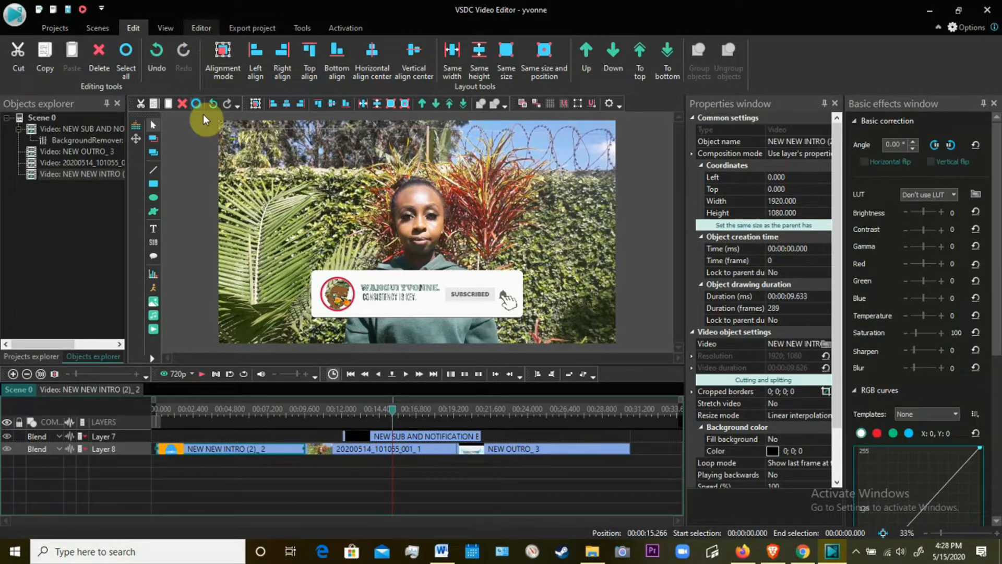
left_click(199, 30)
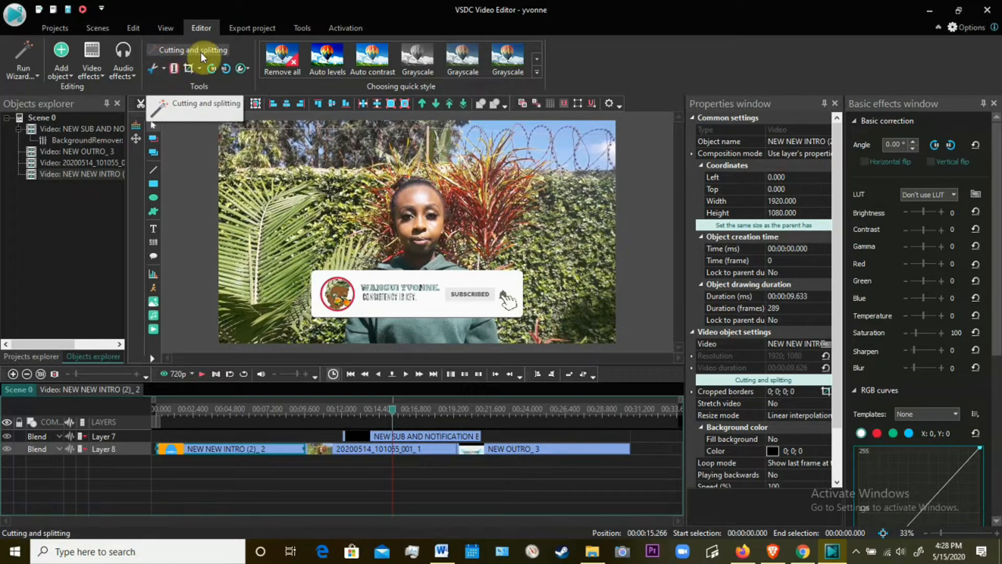
left_click(174, 69)
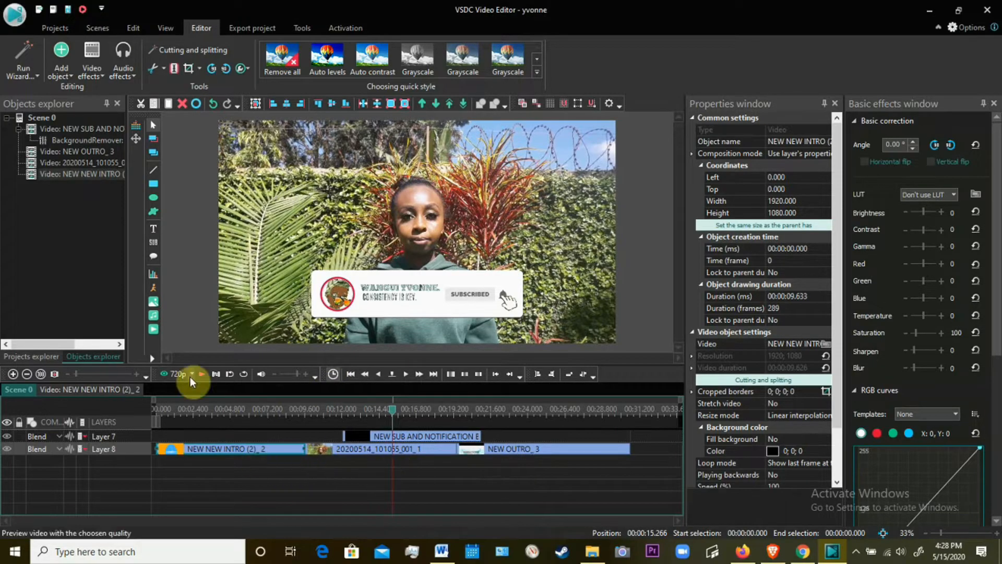
Open the YouTube export profile for editing and choose the 1080p (Full HD) High Quality profile with a 1920x1080 frame size.
left_click(253, 29)
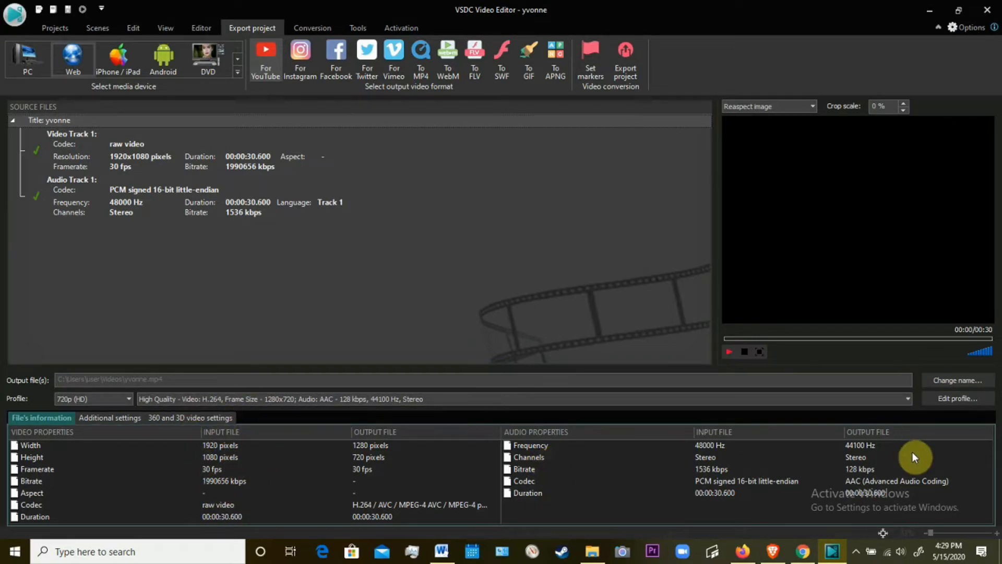
left_click(945, 398)
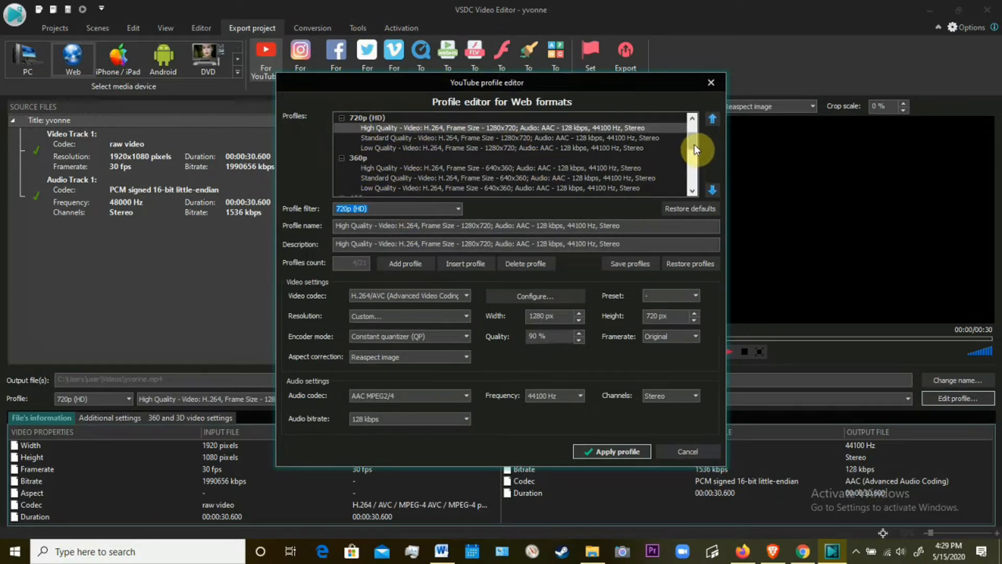
left_click_drag(694, 145, 698, 120)
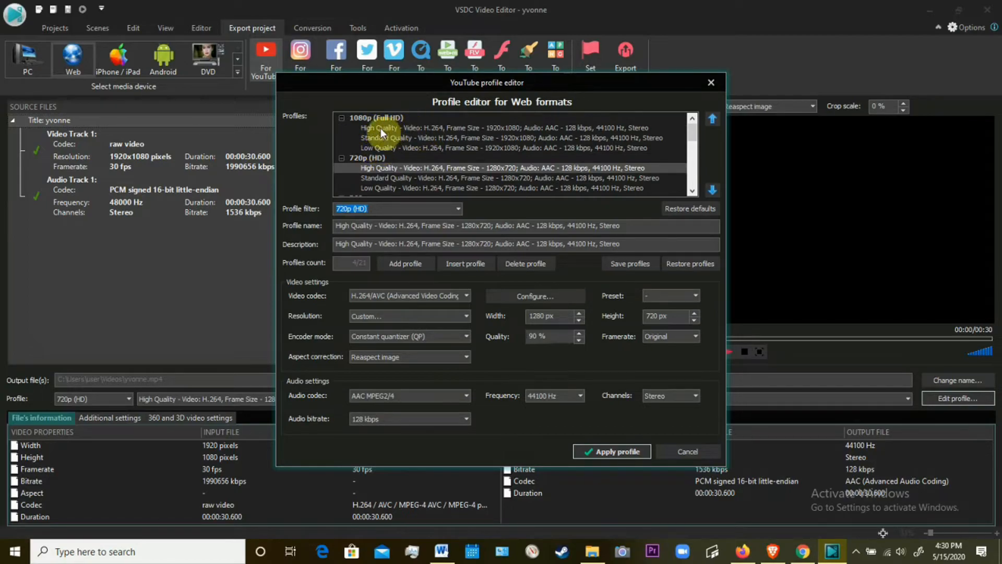
left_click(437, 128)
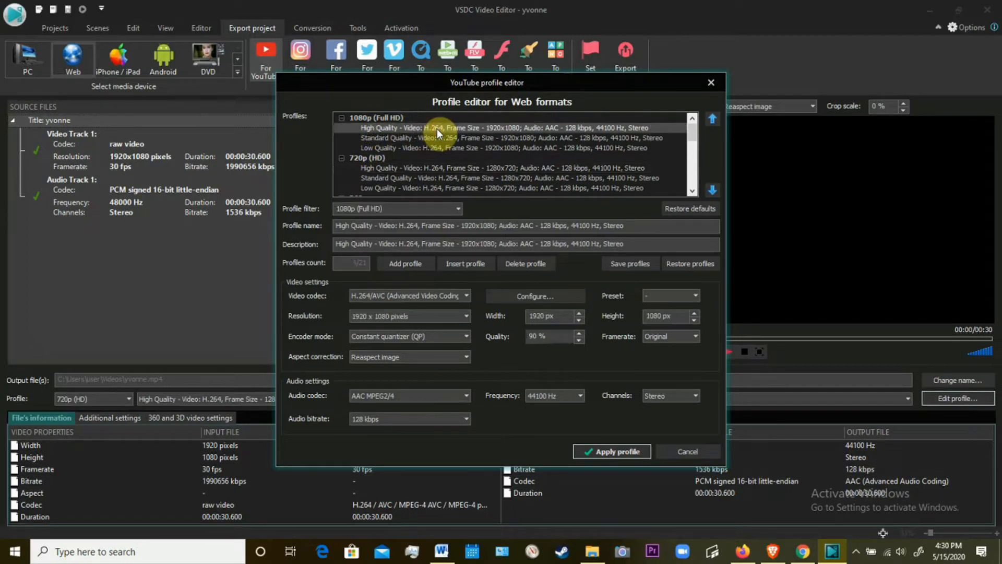
Raise the video quality of the Full HD export profile to 100 % and apply the profile.
left_click_drag(692, 140, 694, 166)
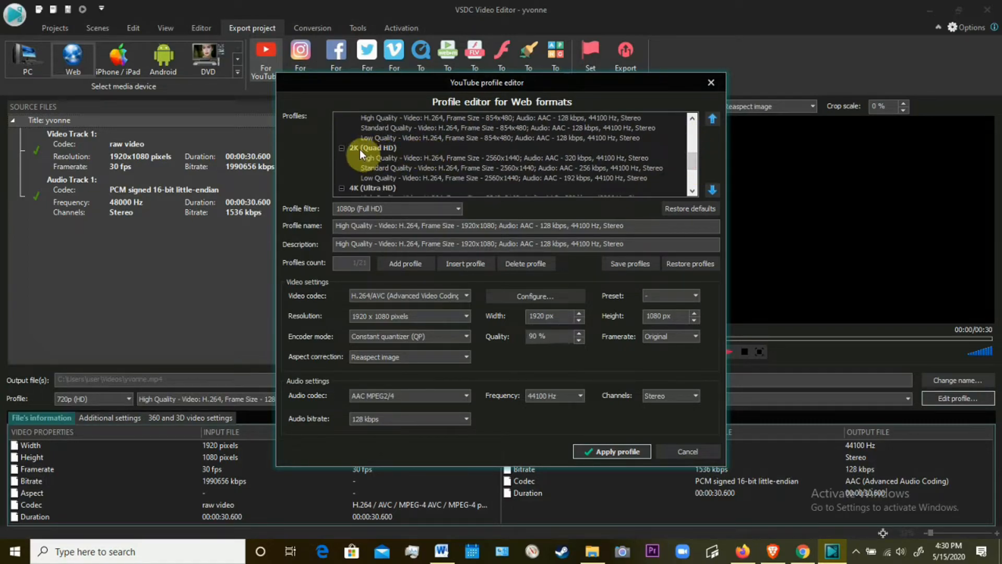
left_click_drag(693, 159, 695, 170)
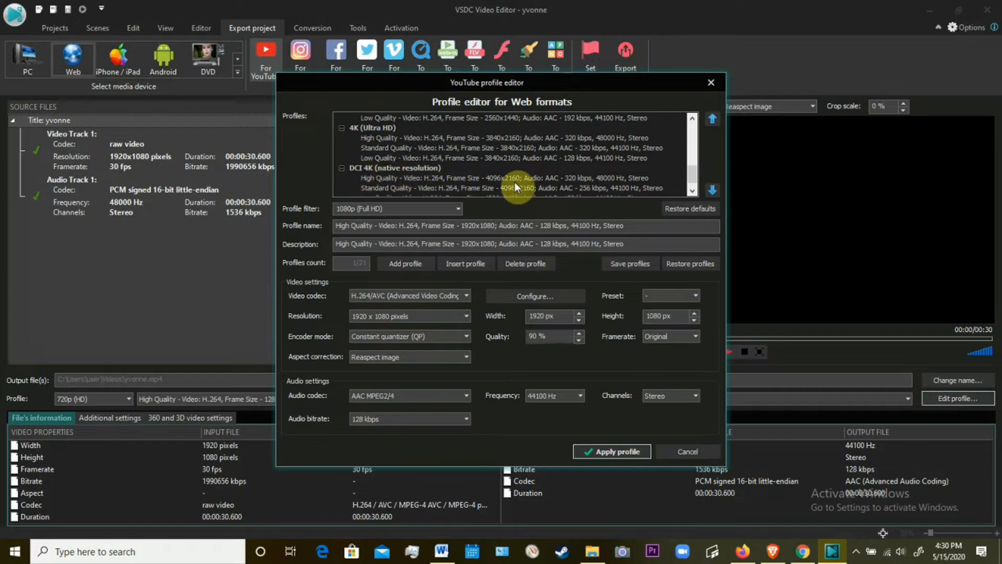
left_click_drag(688, 173, 690, 128)
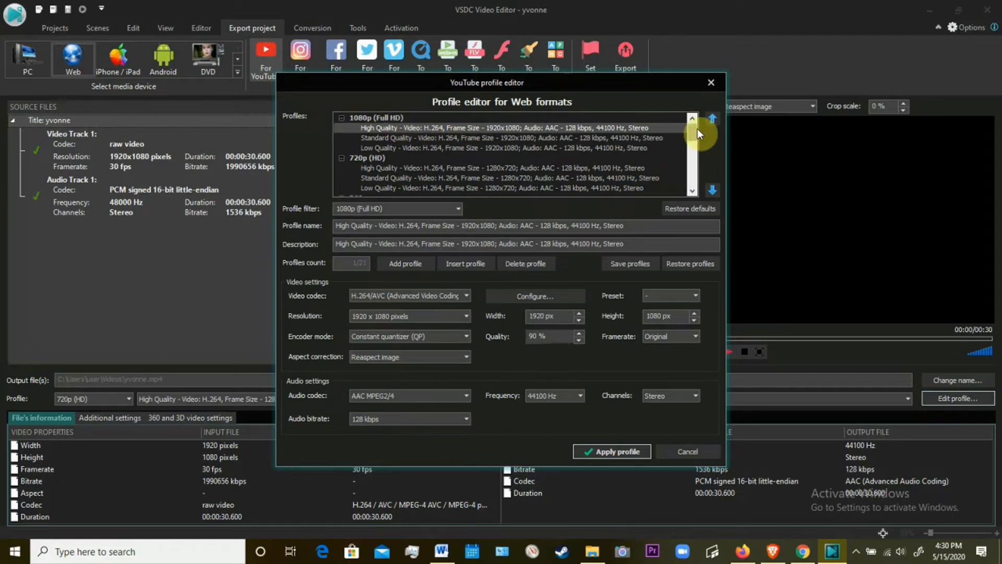
left_click_drag(693, 129, 696, 124)
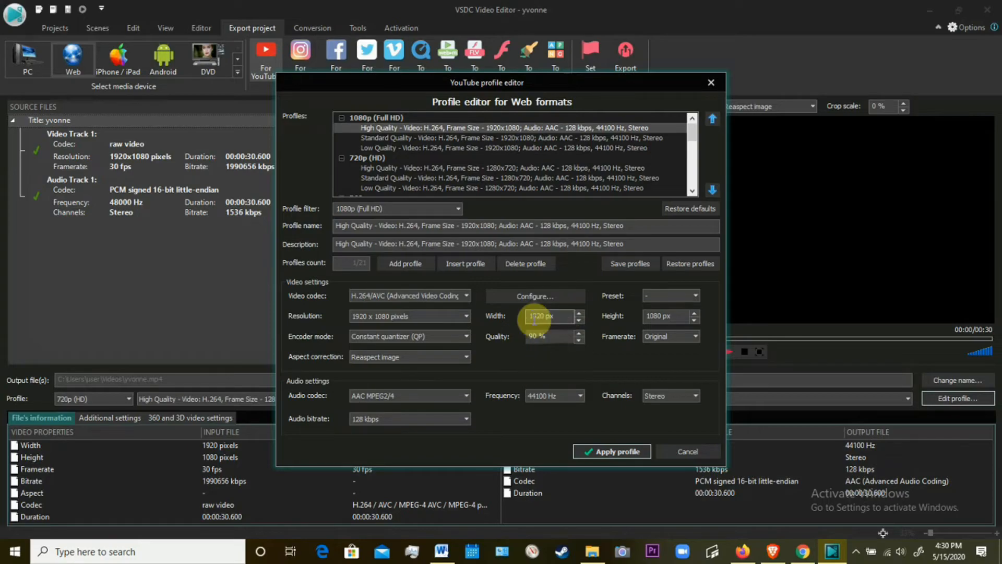
left_click(578, 332)
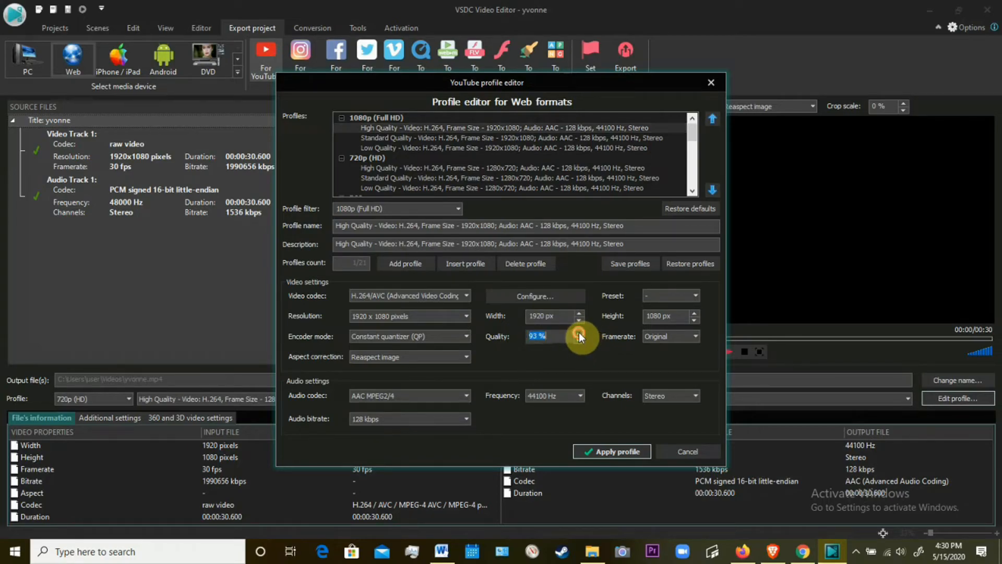
left_click(579, 332)
left_click(578, 332)
left_click(612, 451)
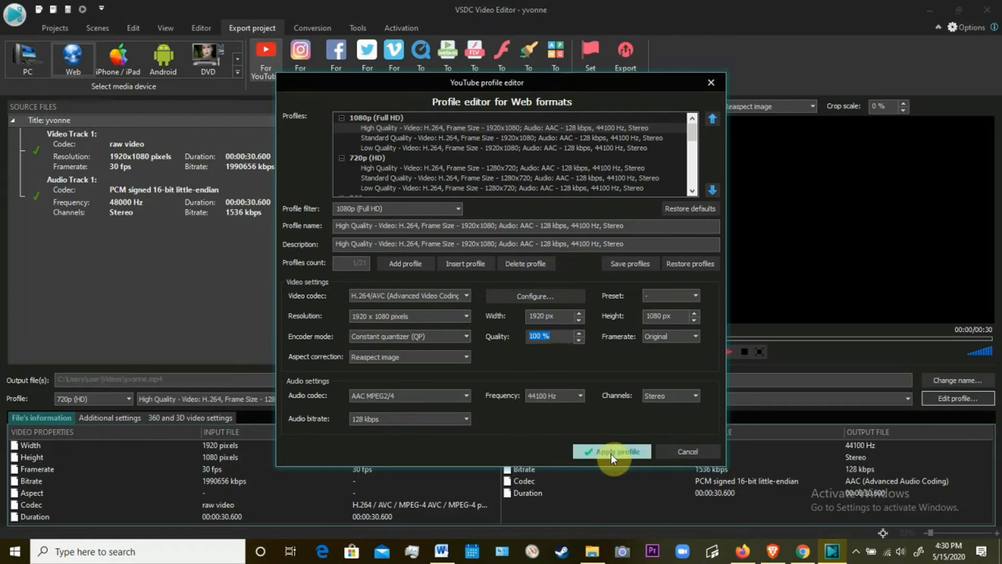